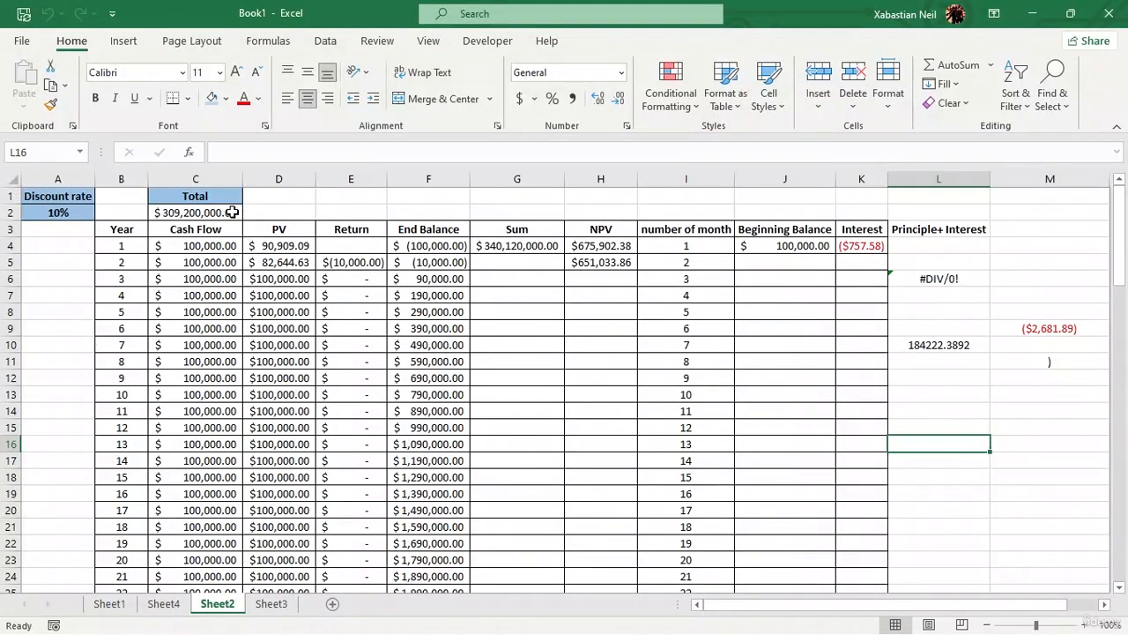
Look through the Sheet2 table from its header rows down to the last year and back.
scroll(272, 503, down, 20)
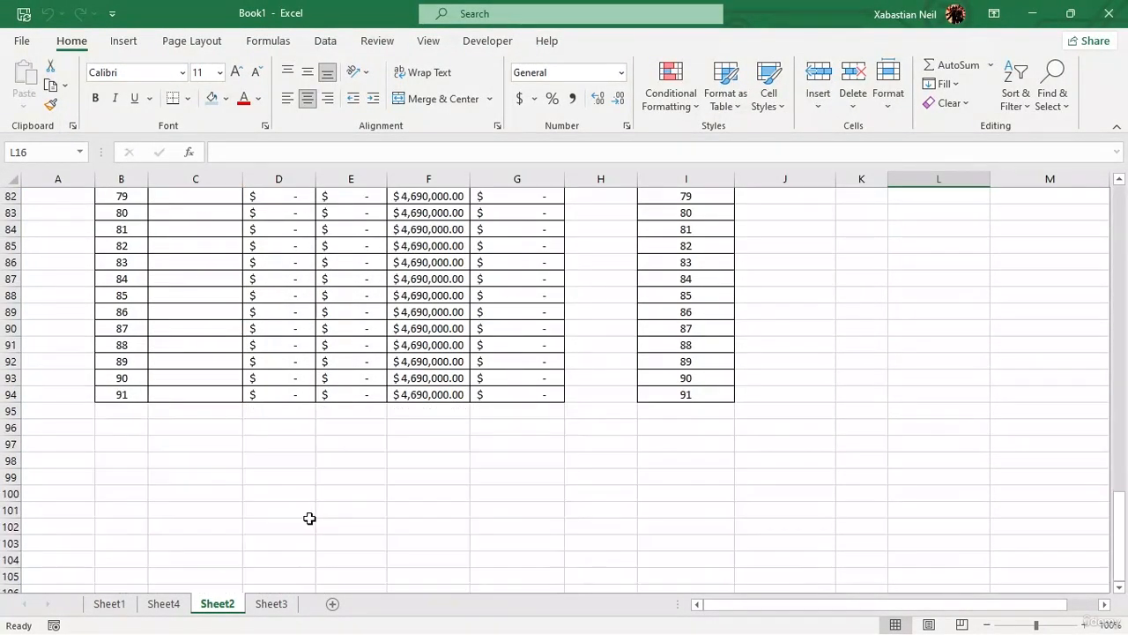
scroll(300, 507, up, 9)
scroll(293, 494, up, 18)
scroll(291, 484, down, 18)
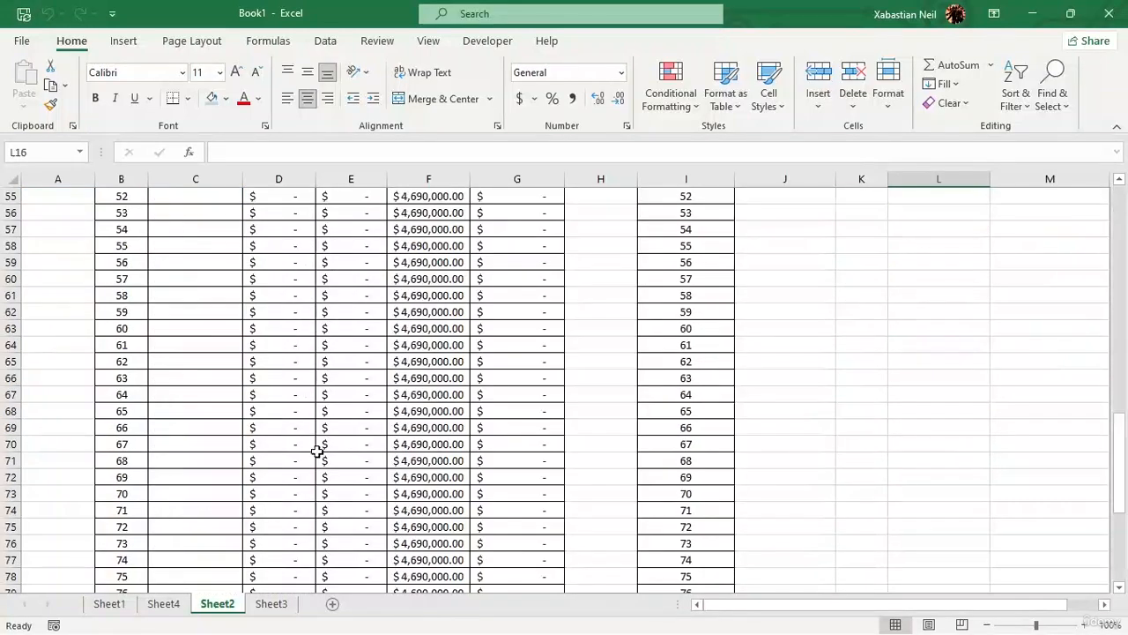
scroll(315, 446, up, 7)
scroll(333, 397, up, 8)
scroll(335, 391, down, 7)
drag(1117, 379, 1121, 315)
key(Down)
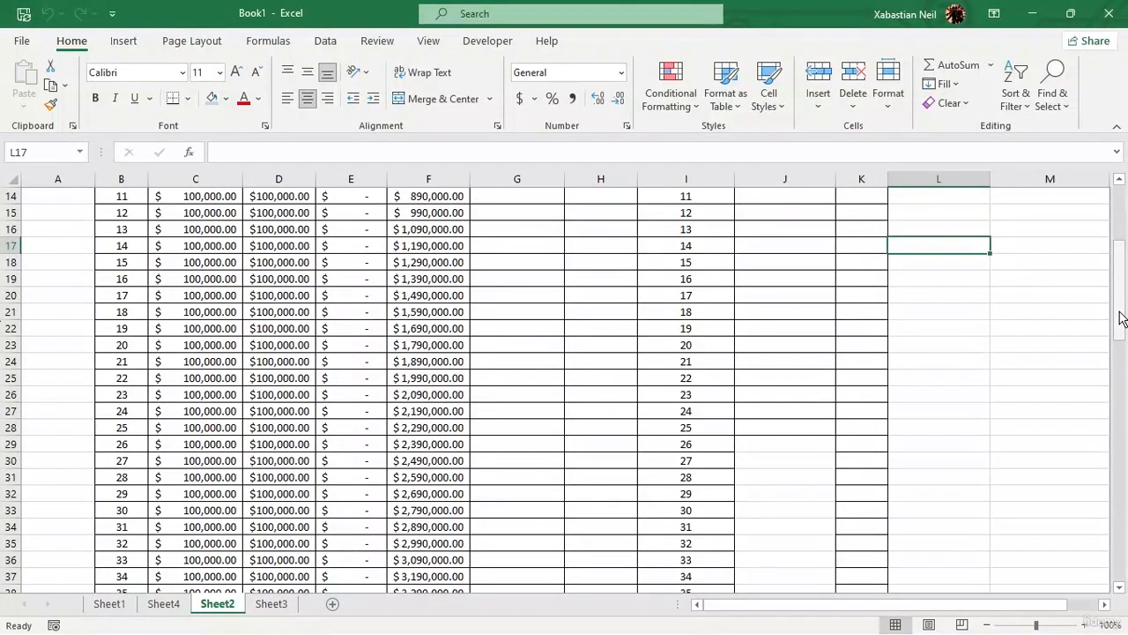
scroll(1120, 315, up, 4)
Jump from the Cash Flow heading to the column's last entry, then back and forth between it and the sheet's last row.
click(216, 226)
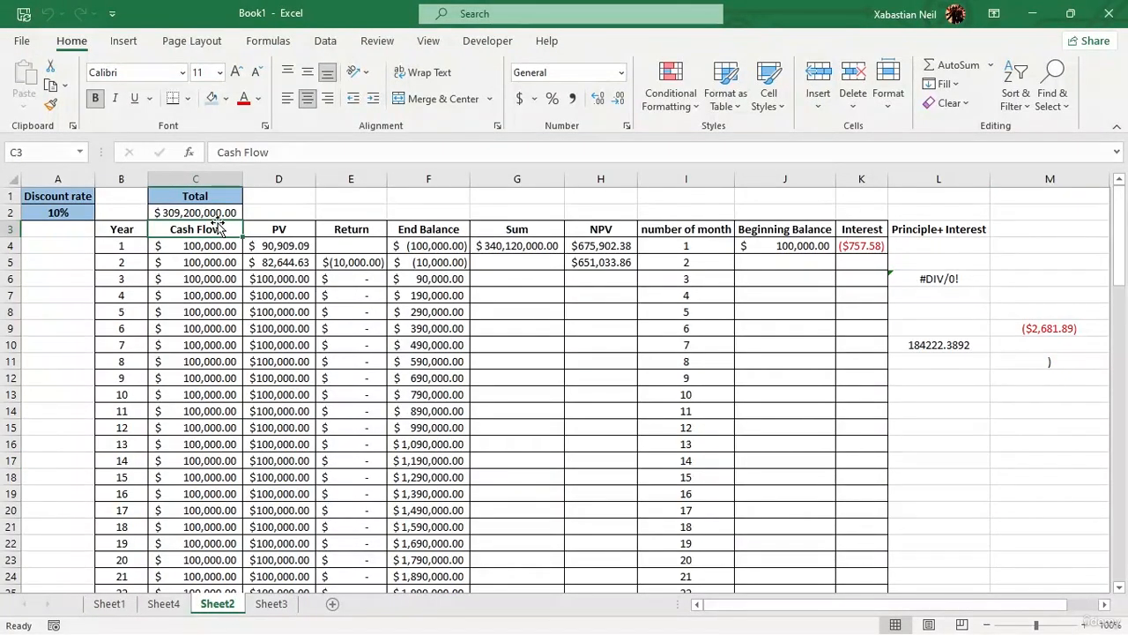
key(ctrl+Down)
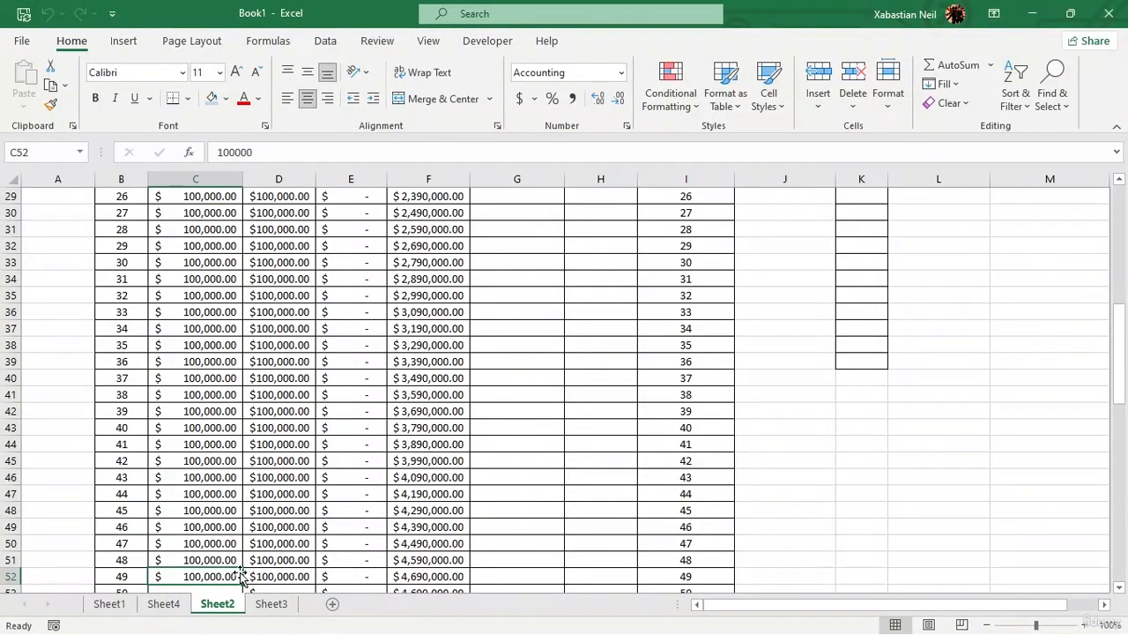
key(ctrl+Down)
key(ctrl+Up)
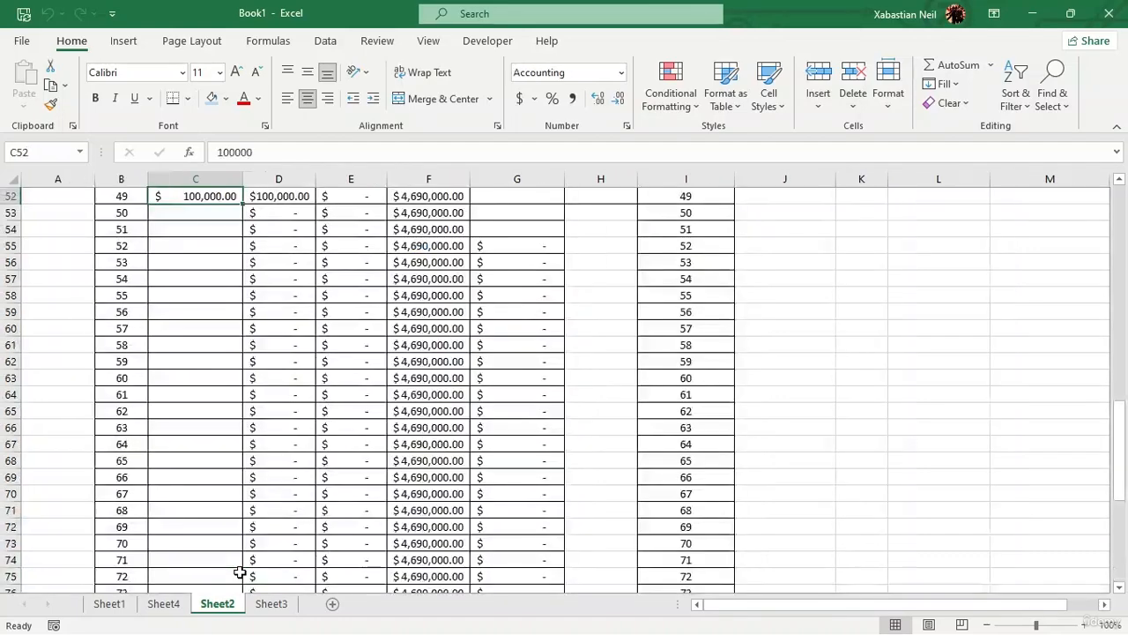
key(ctrl+Down)
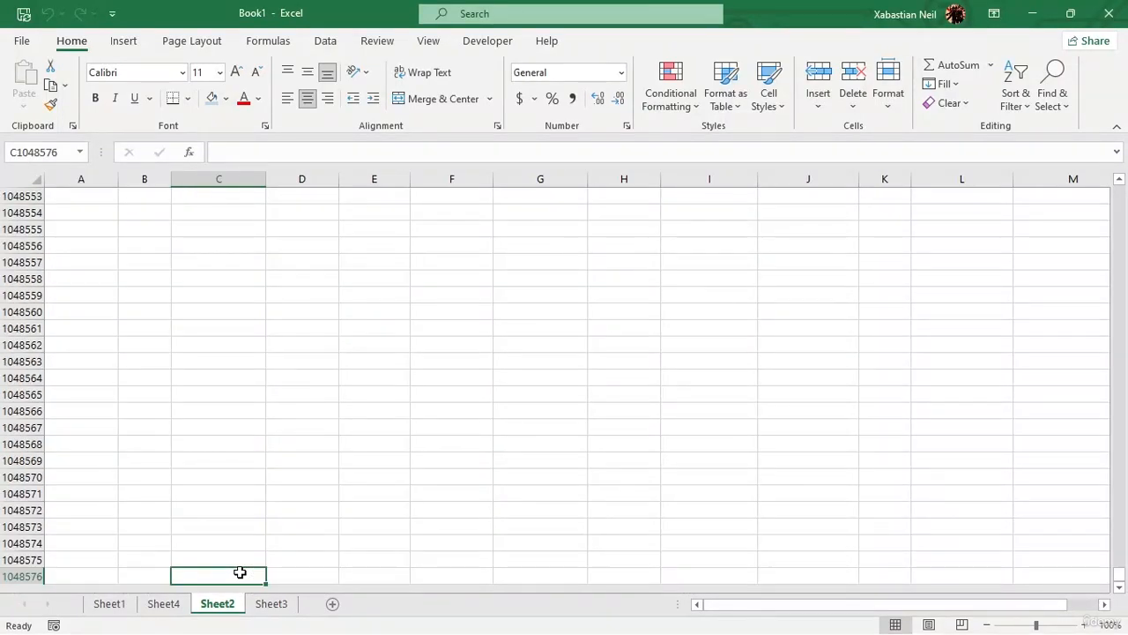
key(ctrl+Up)
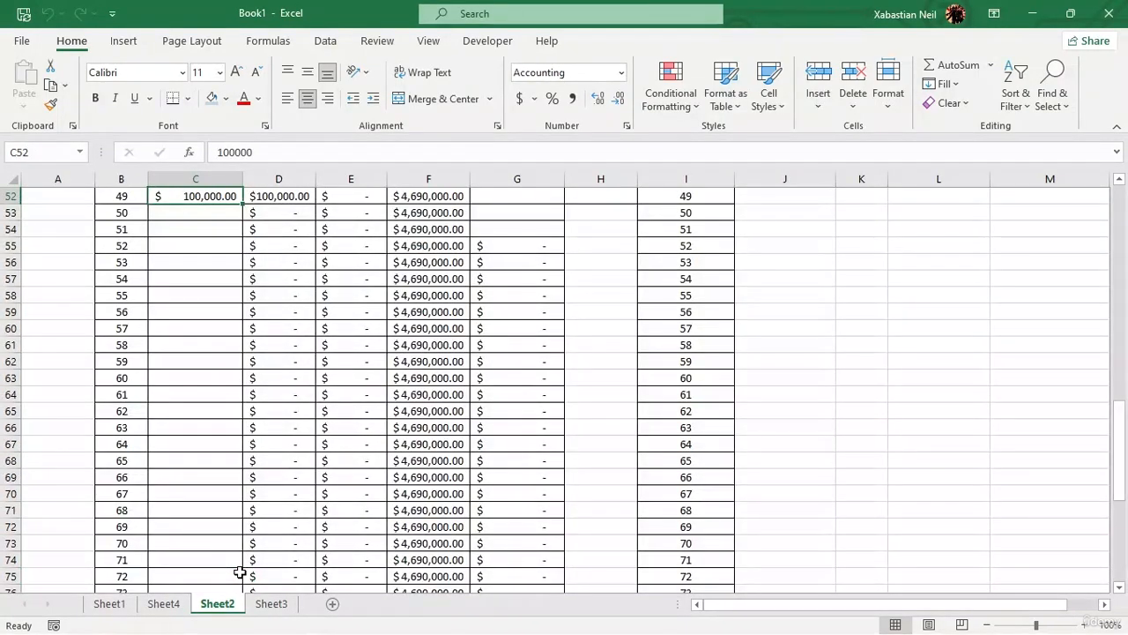
key(ctrl+Down)
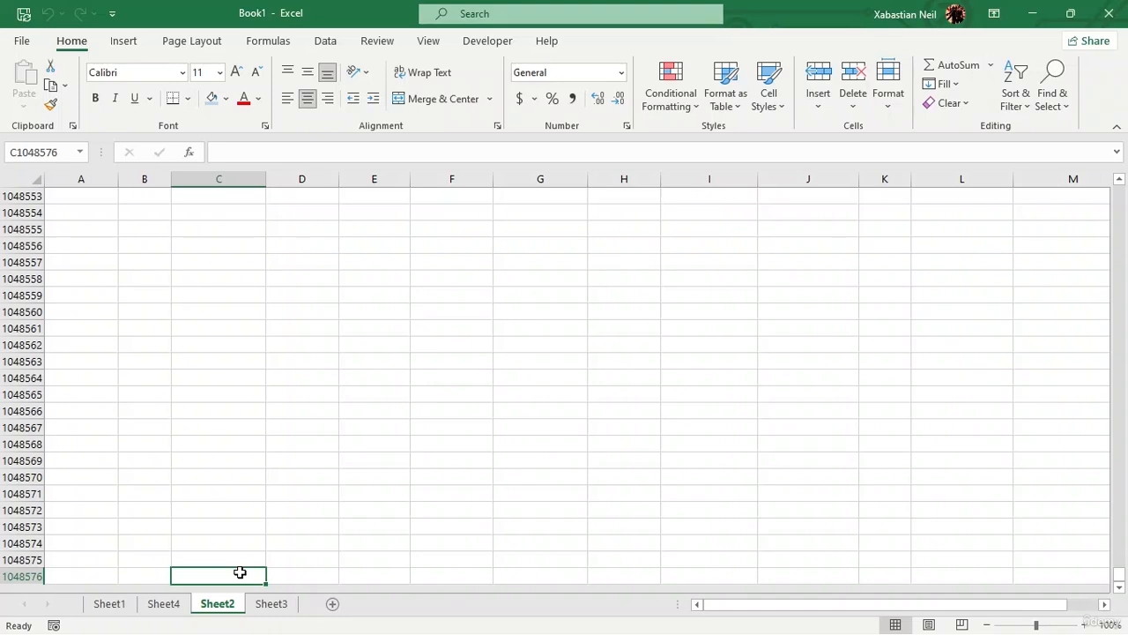
key(ctrl+Up)
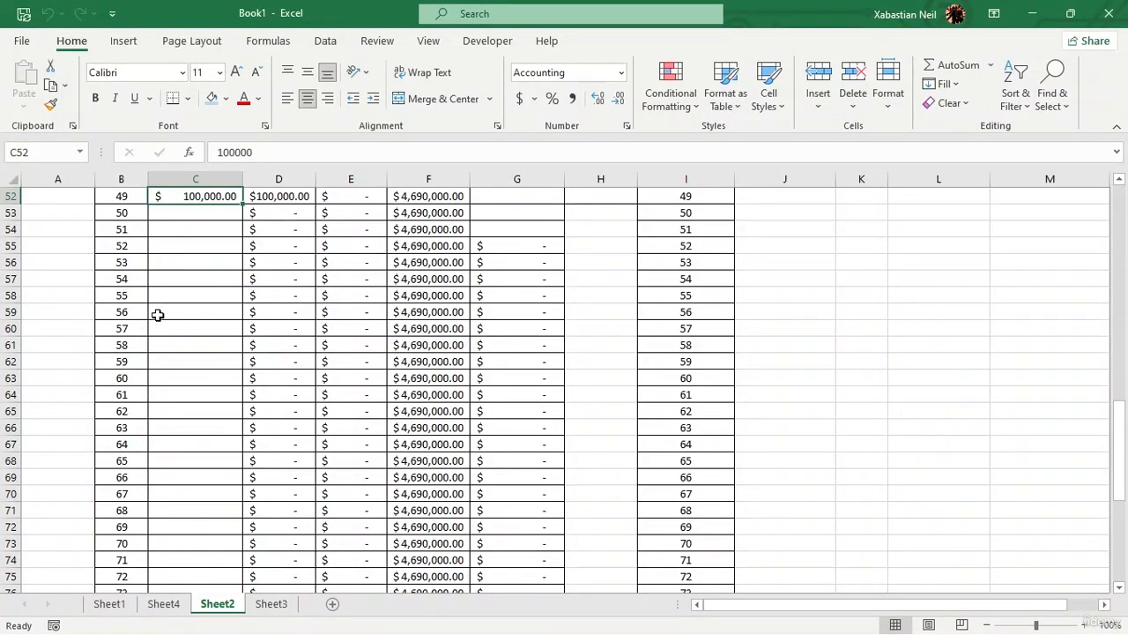
scroll(182, 260, up, 17)
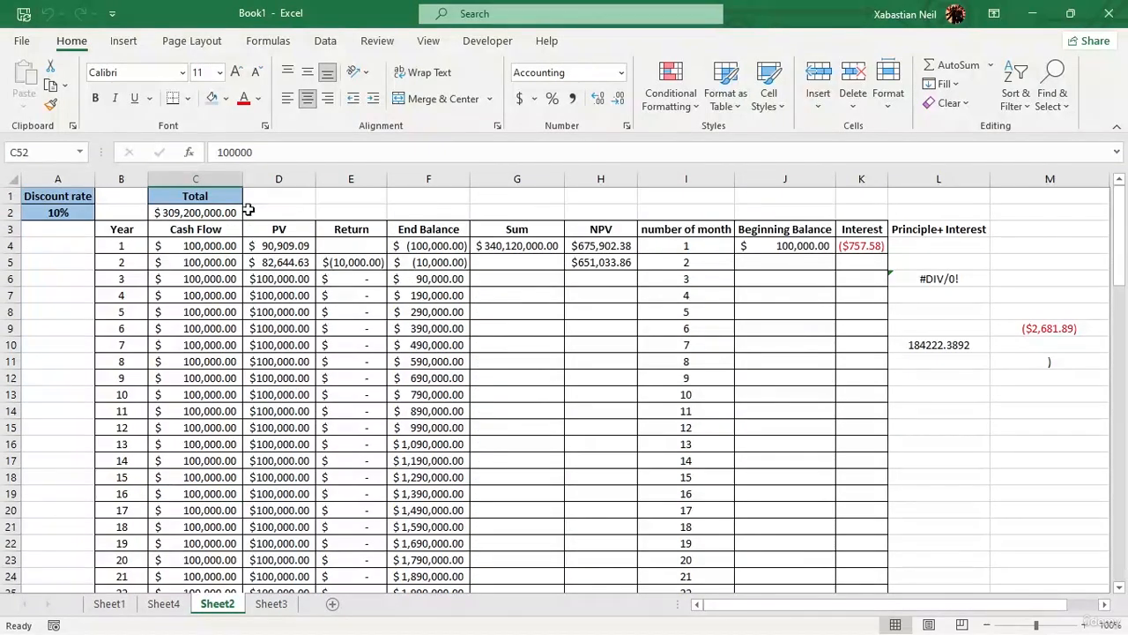
Jump from the Total heading in C1 to the last Cash Flow entry and review the rows around it.
click(191, 196)
key(ctrl+Down)
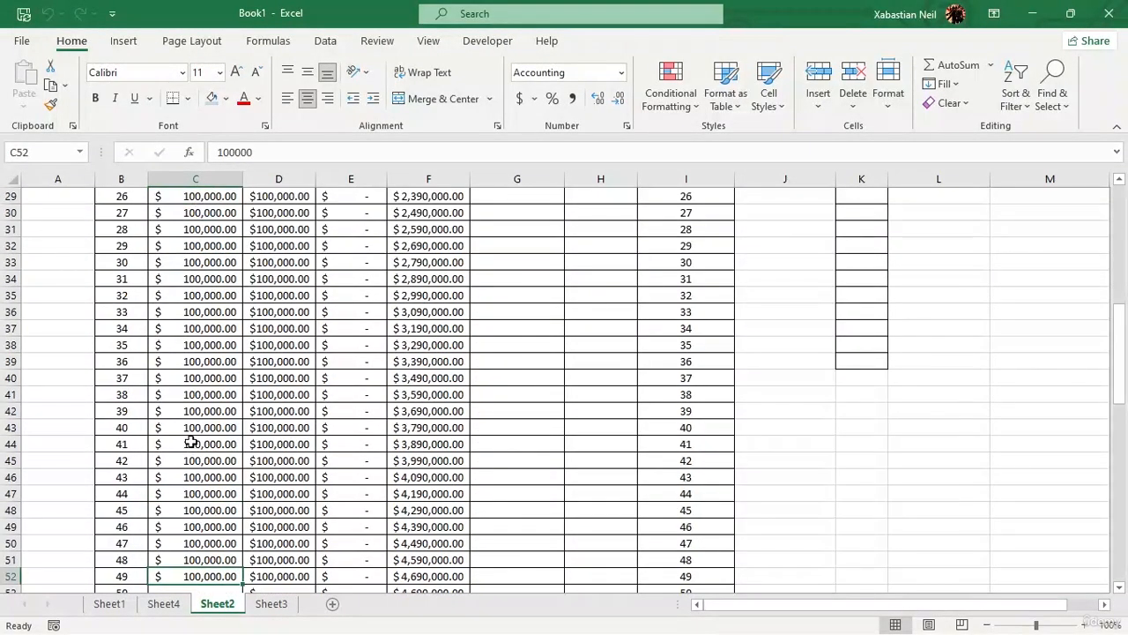
scroll(217, 327, down, 4)
scroll(285, 368, up, 6)
scroll(441, 277, up, 7)
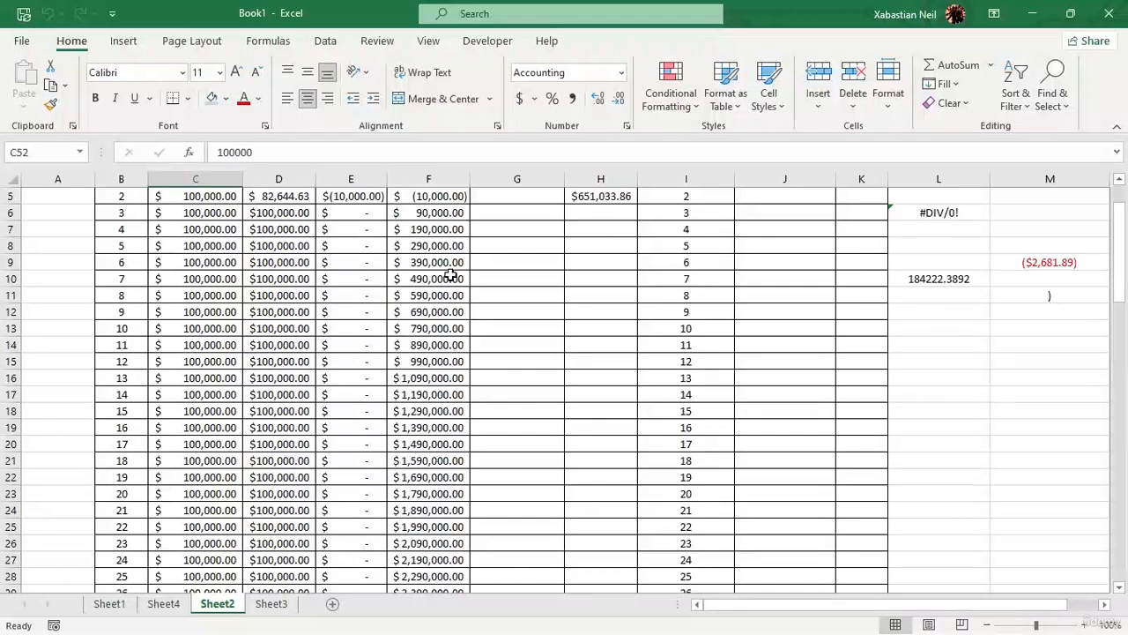
Jump to the last entry of the End Balance column and return the view to the table's header rows.
click(458, 227)
key(ctrl+Down)
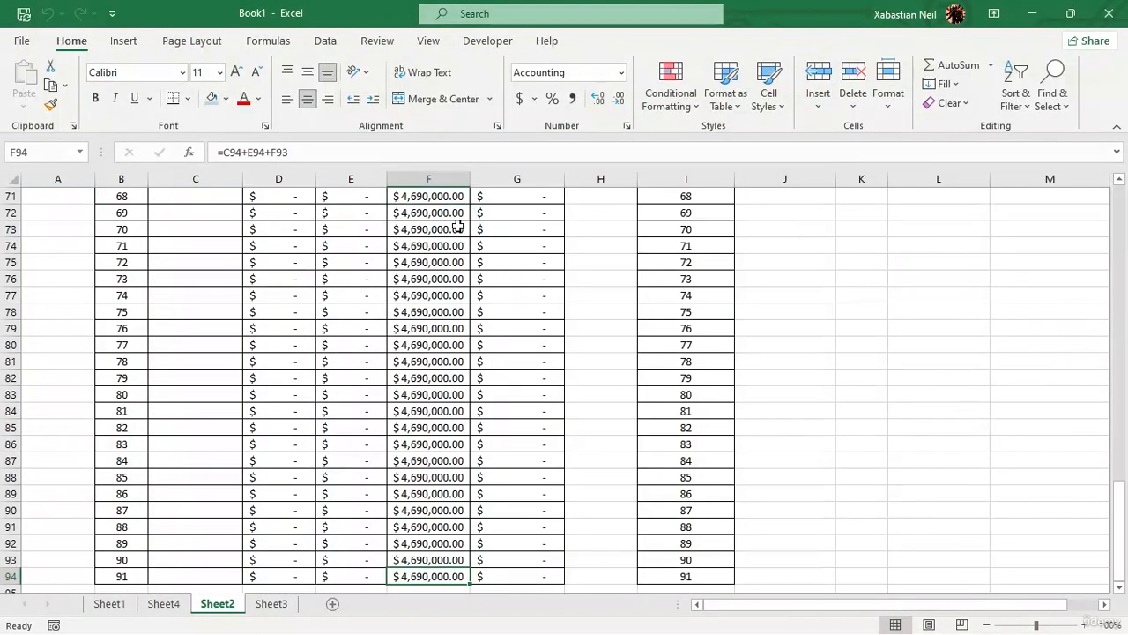
scroll(473, 281, down, 5)
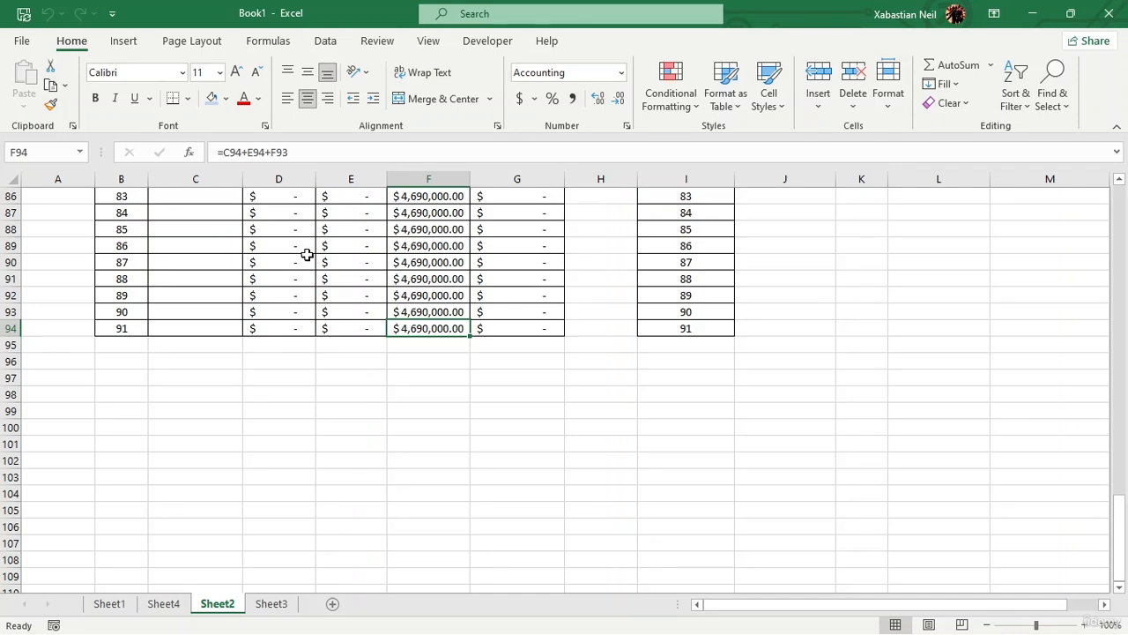
scroll(589, 302, up, 14)
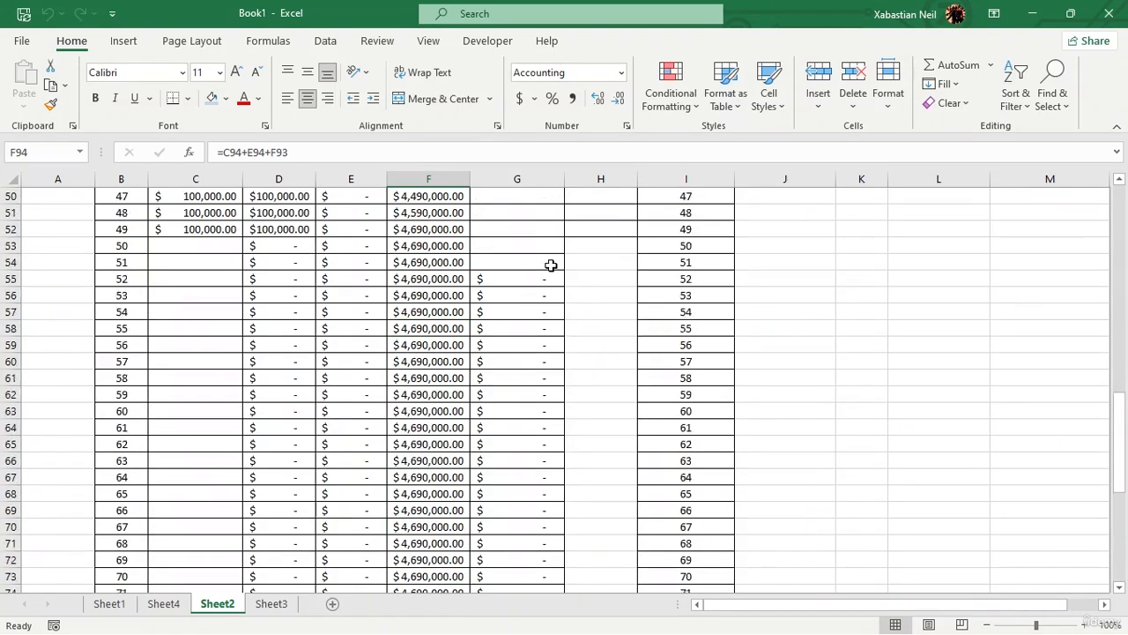
scroll(549, 265, up, 14)
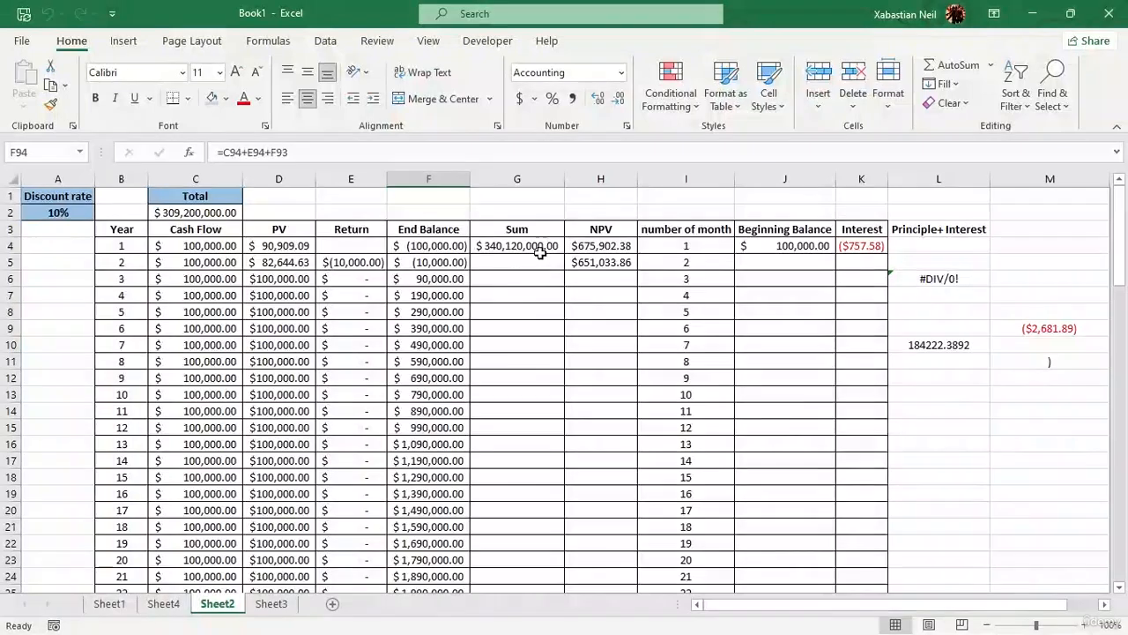
Jump from G4 down the Sum column, across its empty cells, to its last entry in row 94.
click(536, 246)
key(ctrl+Down)
scroll(569, 499, down, 3)
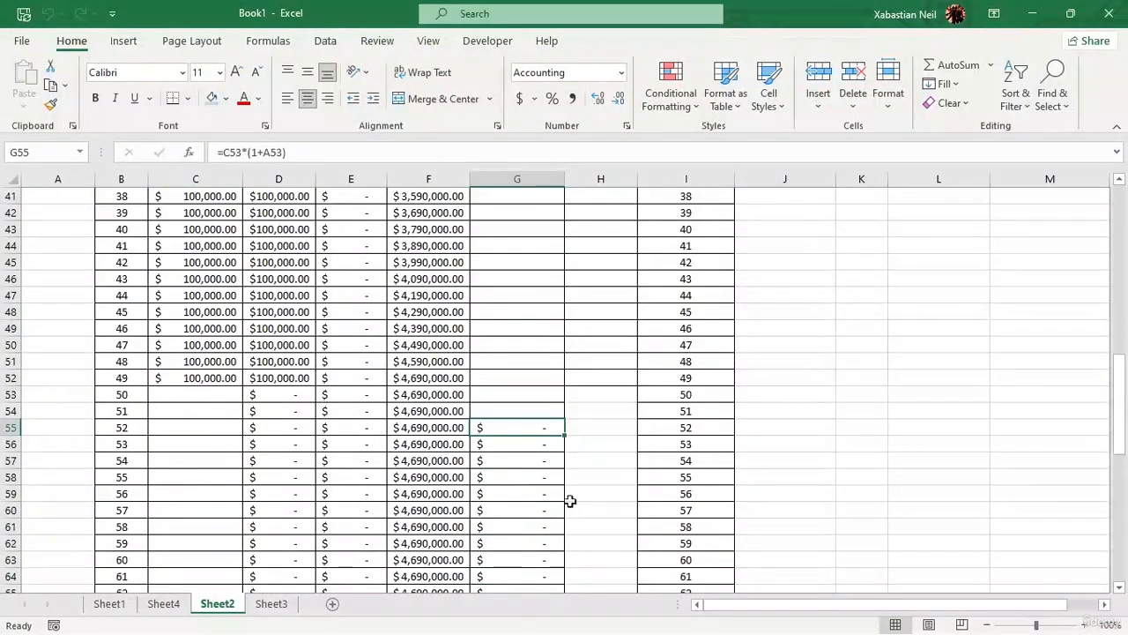
key(ctrl+Down)
click(544, 448)
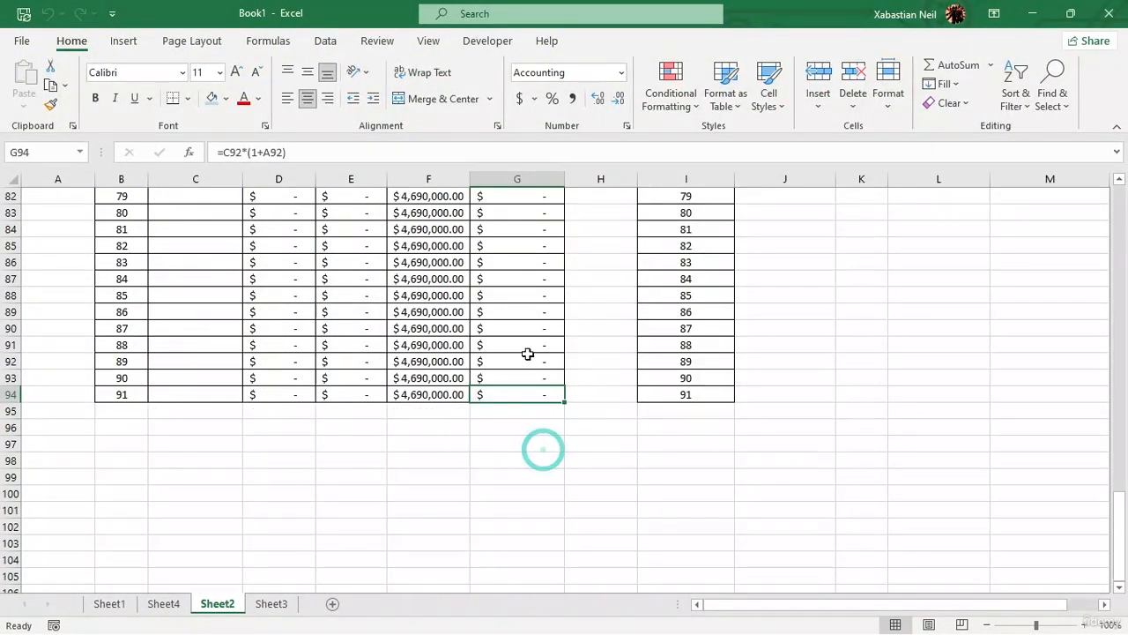
Clear cell G87 in the Sum column and jump from G86 to the next filled cell below the gap.
click(539, 280)
key(Delete)
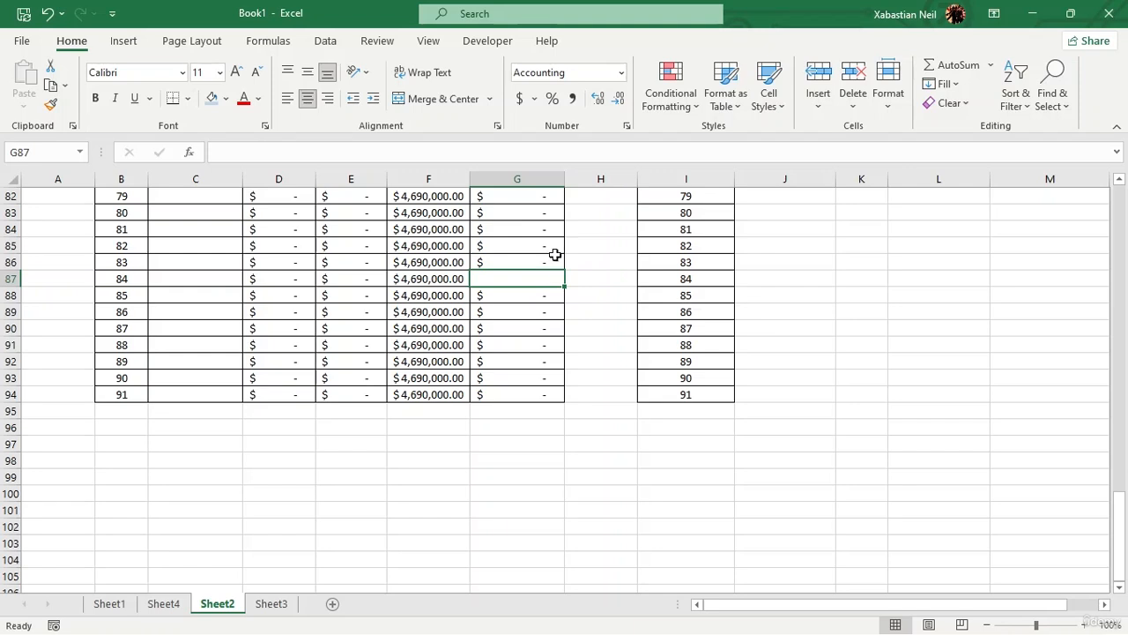
click(555, 257)
key(ctrl+Down)
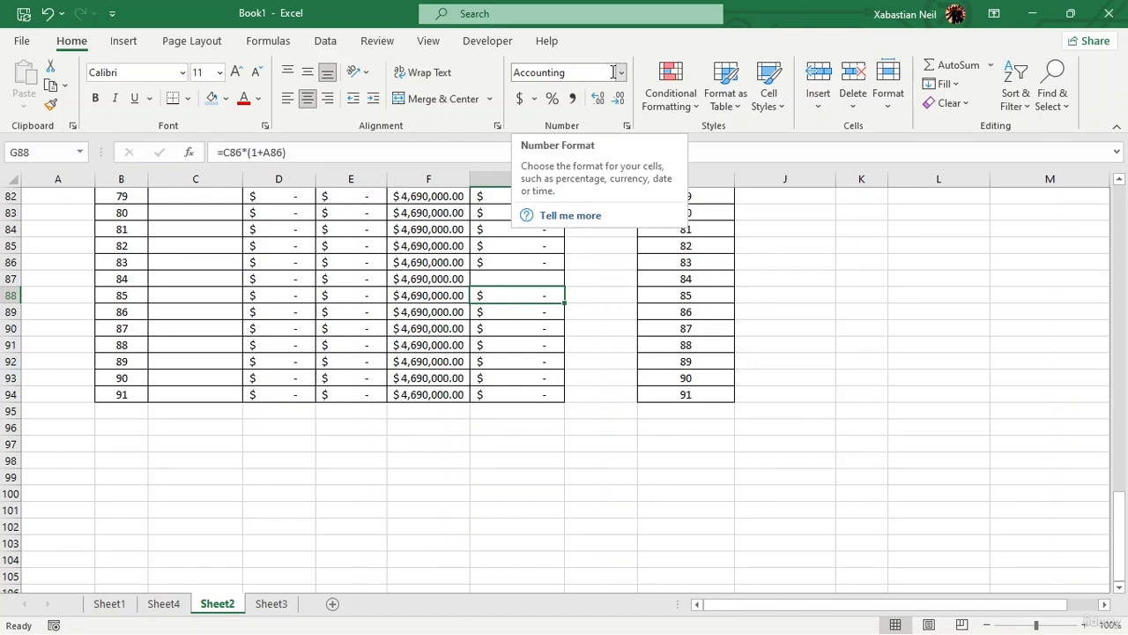
Move cell by cell back and forth along row 88, ending on the PV cell D88.
key(Left)
key(Left)
key(Left)
key(Right)
key(Right)
key(Right)
key(Right)
key(Right)
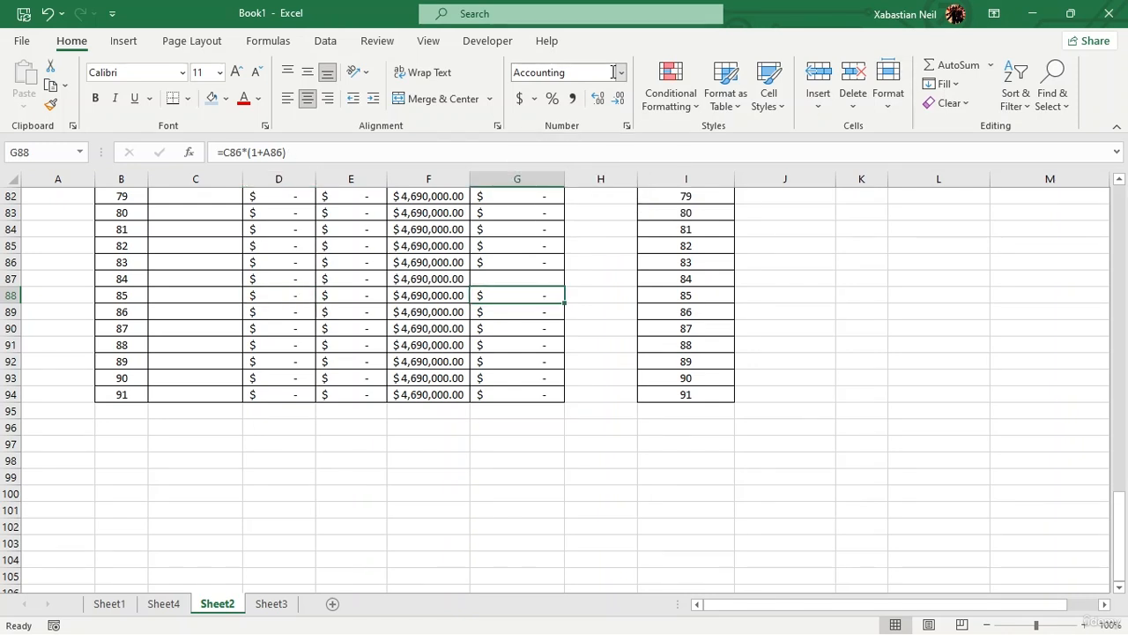
key(Left)
key(Left)
key(Left)
key(Left)
key(Left)
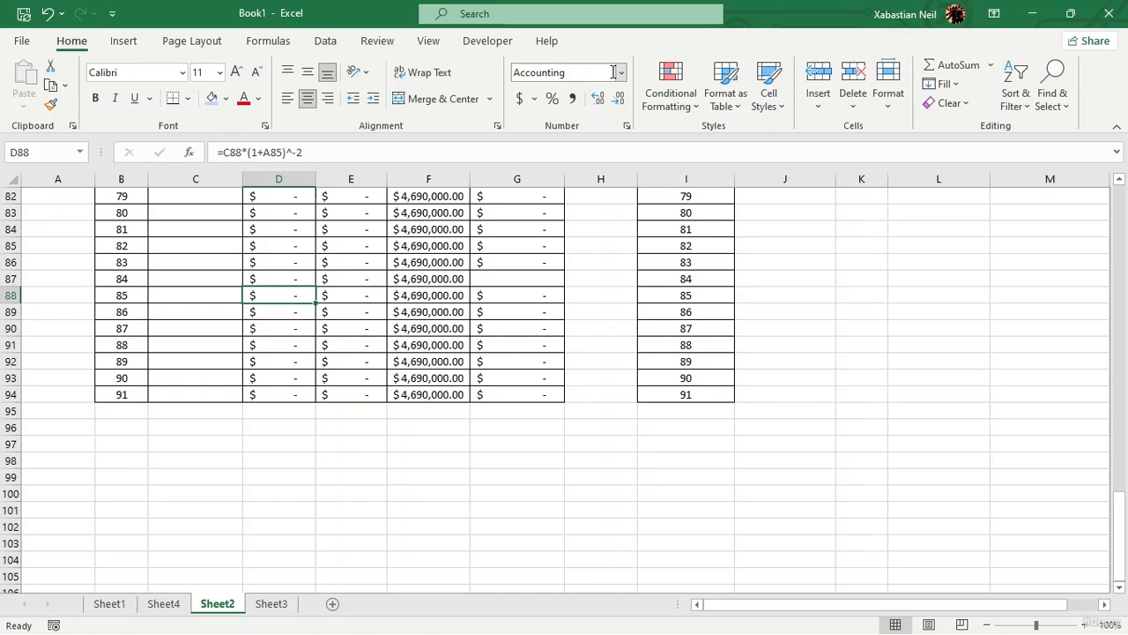
Jump up and down the PV column to its last entry, move across row 94 to G94, and return to the table's header rows.
key(ctrl+Up)
key(ctrl+Down)
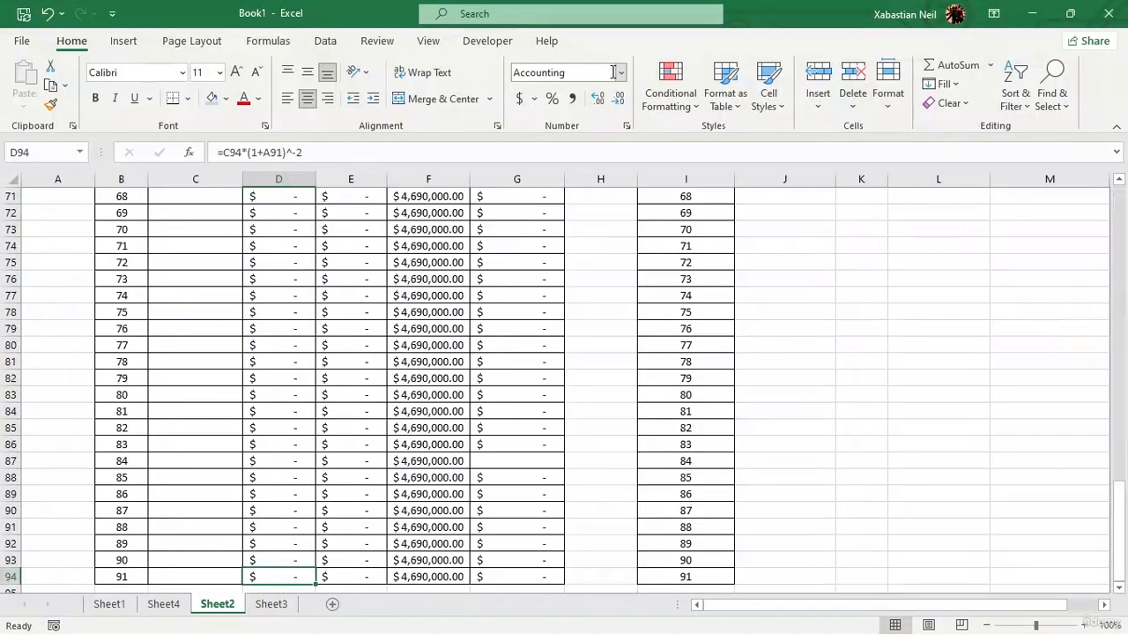
key(Left)
key(Left)
key(Right)
key(Right)
key(Right)
key(Right)
key(Right)
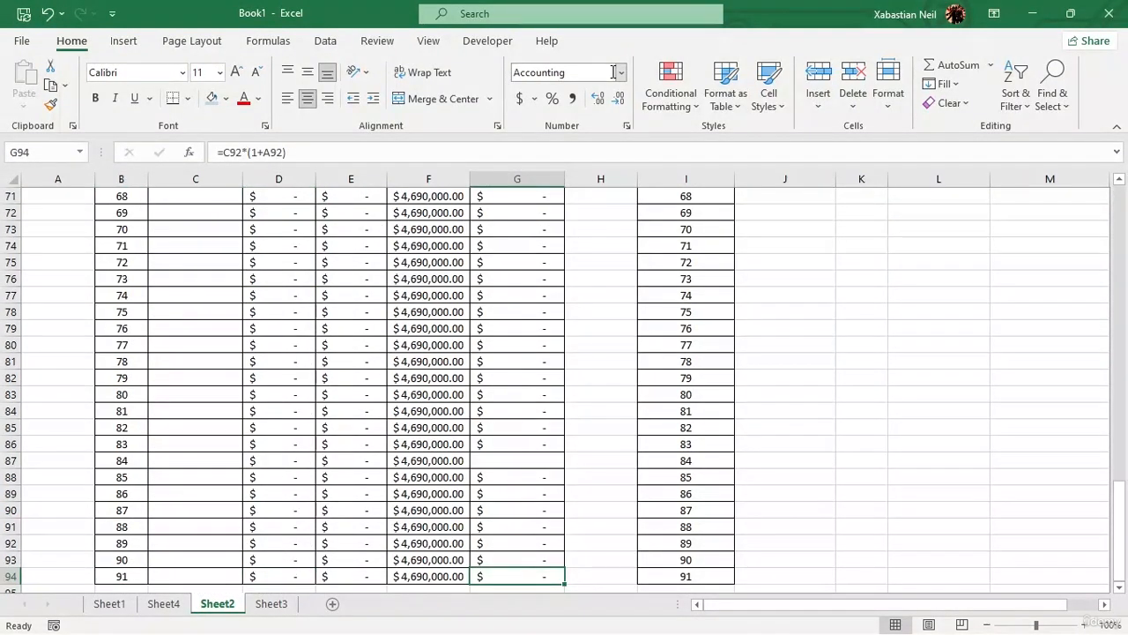
scroll(427, 328, up, 12)
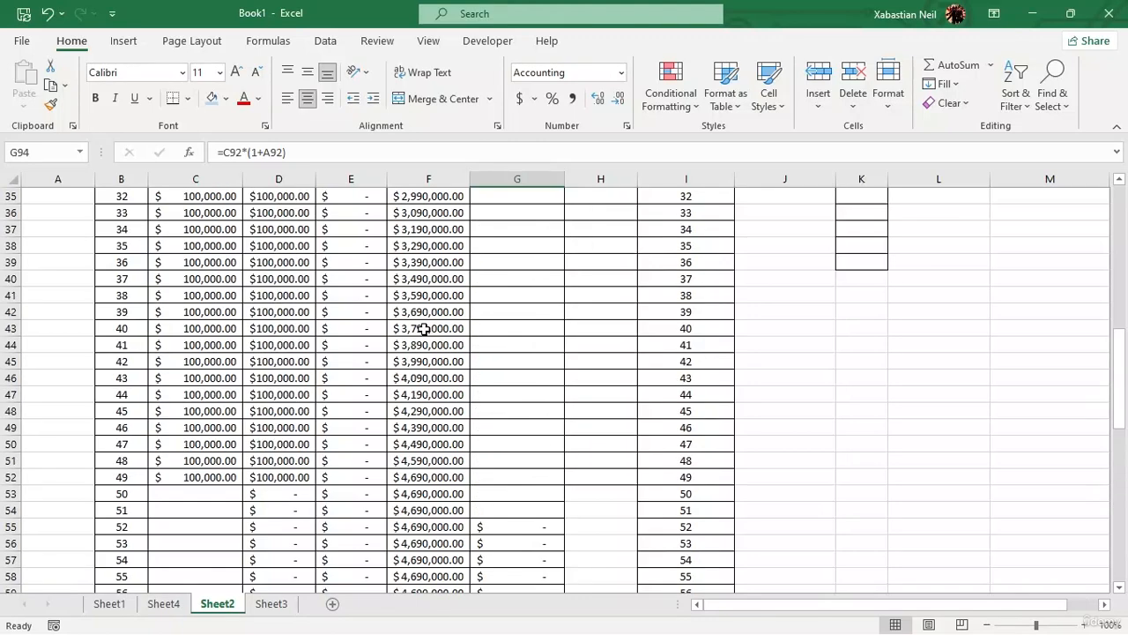
scroll(427, 328, up, 11)
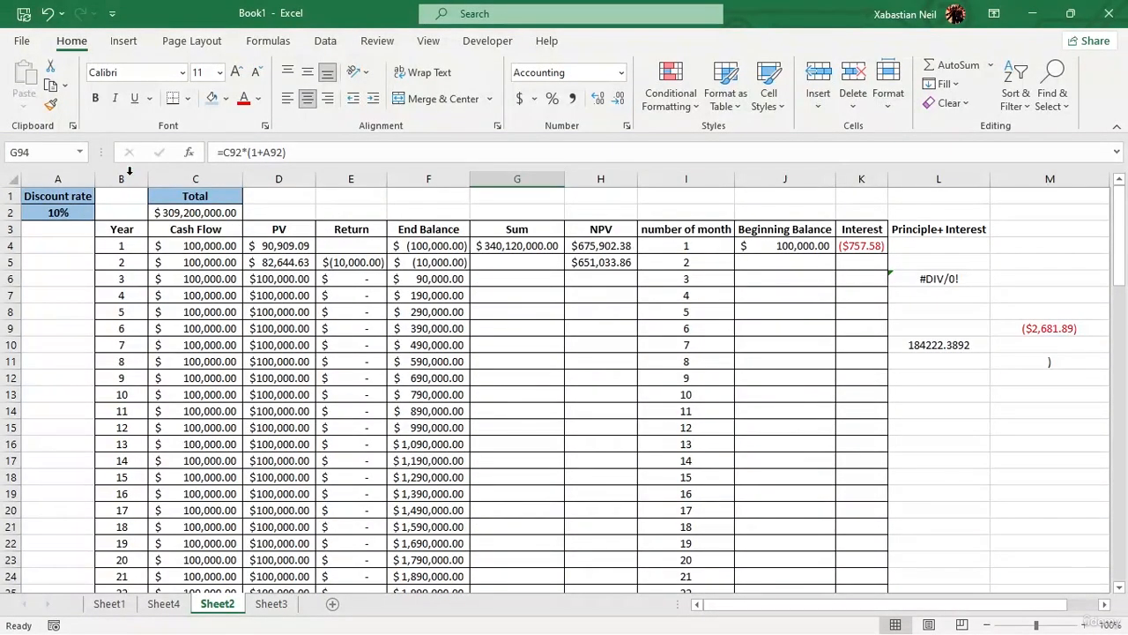
Select the entire columns B, C and D one after another.
click(132, 179)
click(189, 178)
click(291, 178)
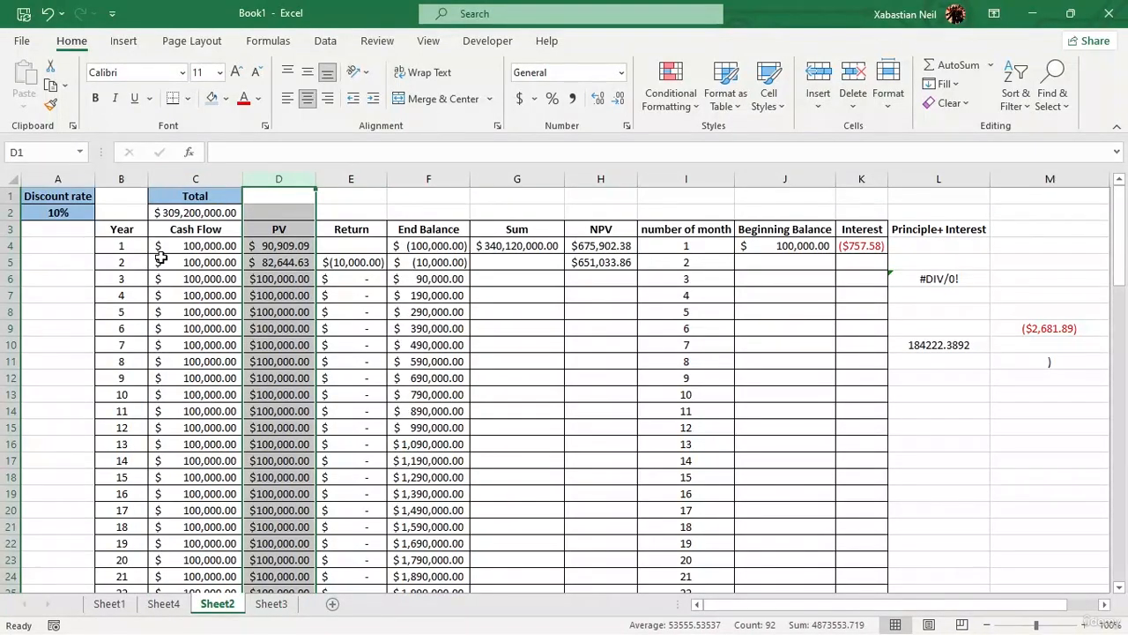
Select the cell range B4:H12 and deselect it by choosing cell A7.
click(126, 249)
drag(114, 259, 588, 372)
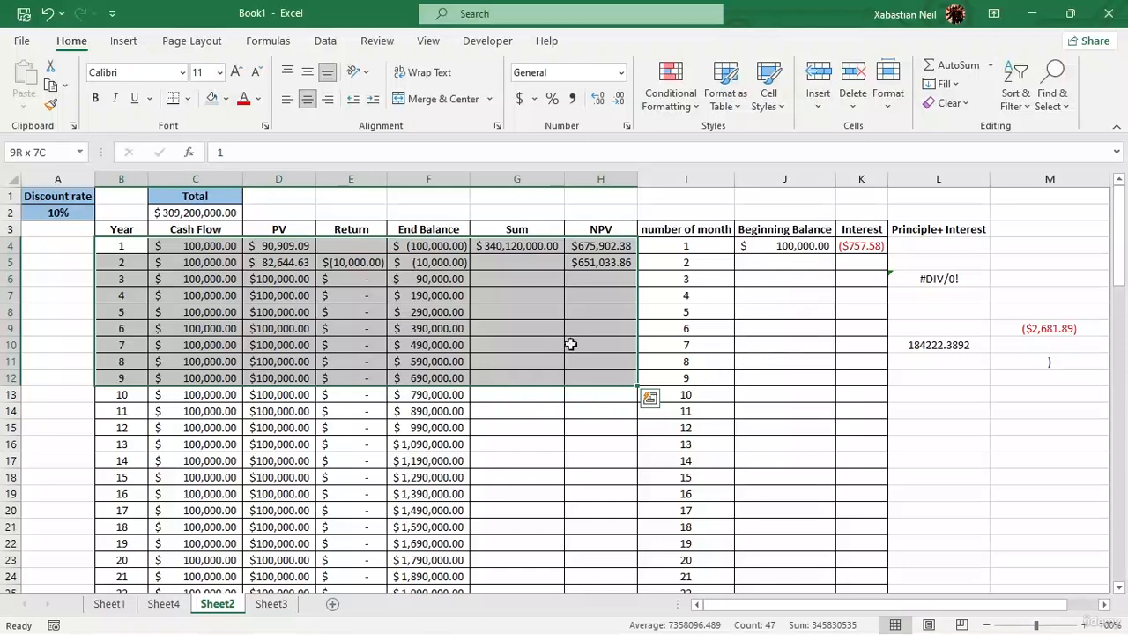
click(51, 299)
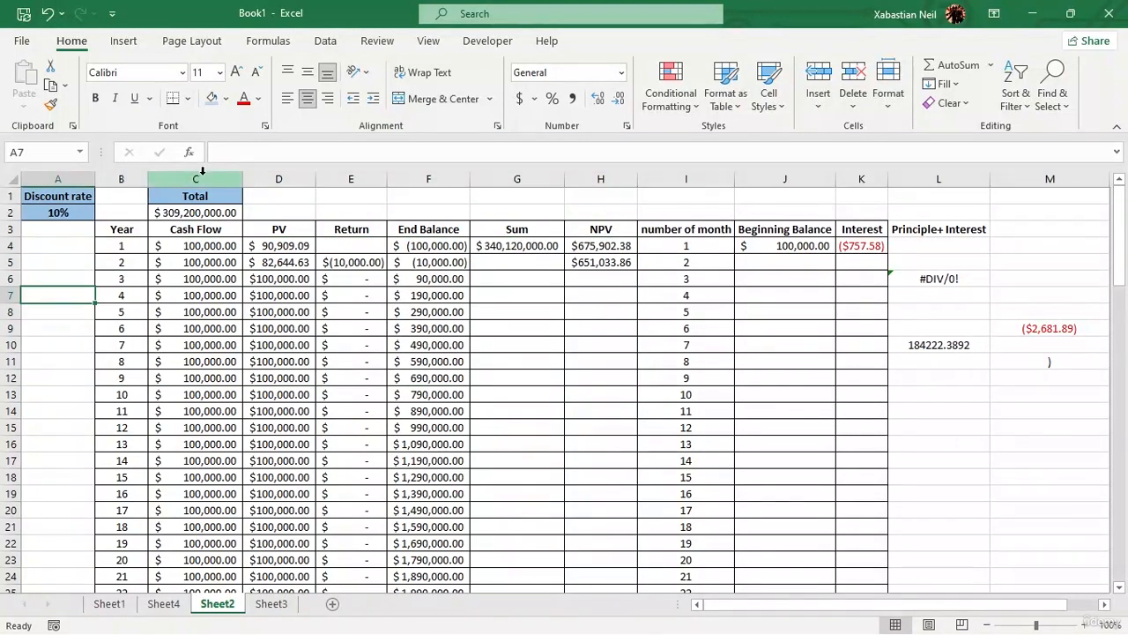
Select the adjacent columns C through F as one block and release the selection by choosing cell B1.
click(227, 228)
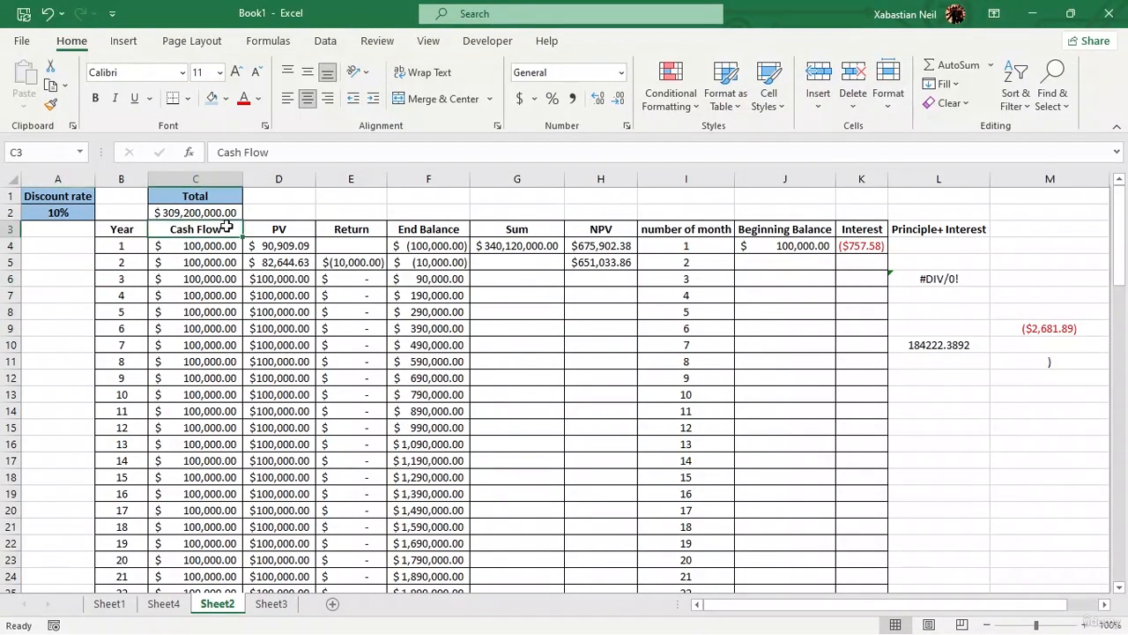
click(226, 180)
drag(226, 180, 441, 175)
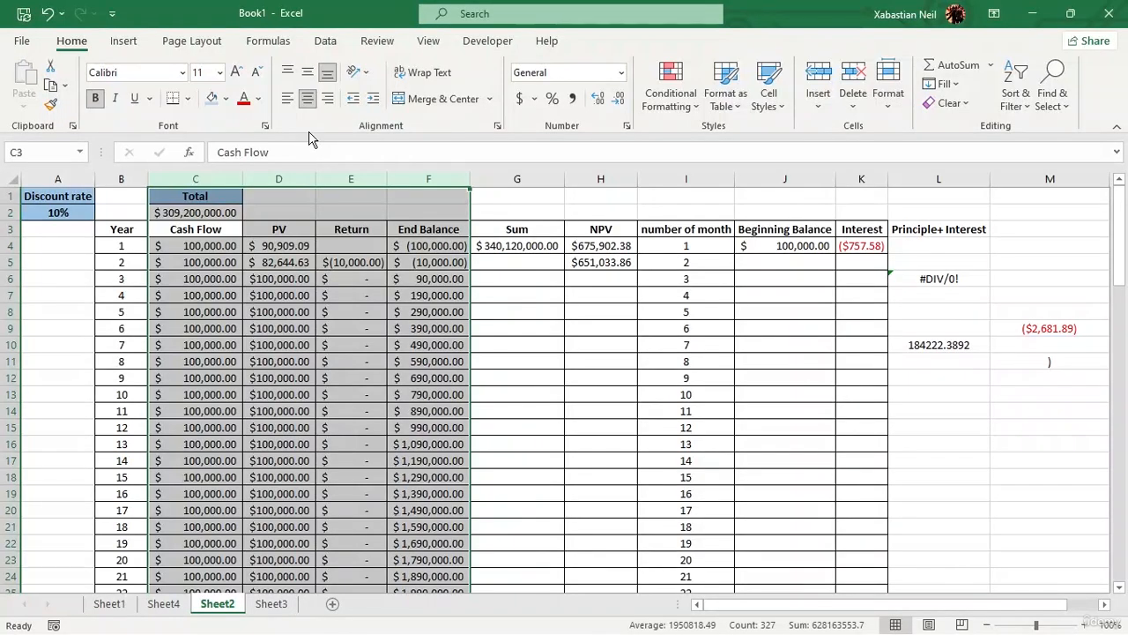
click(109, 194)
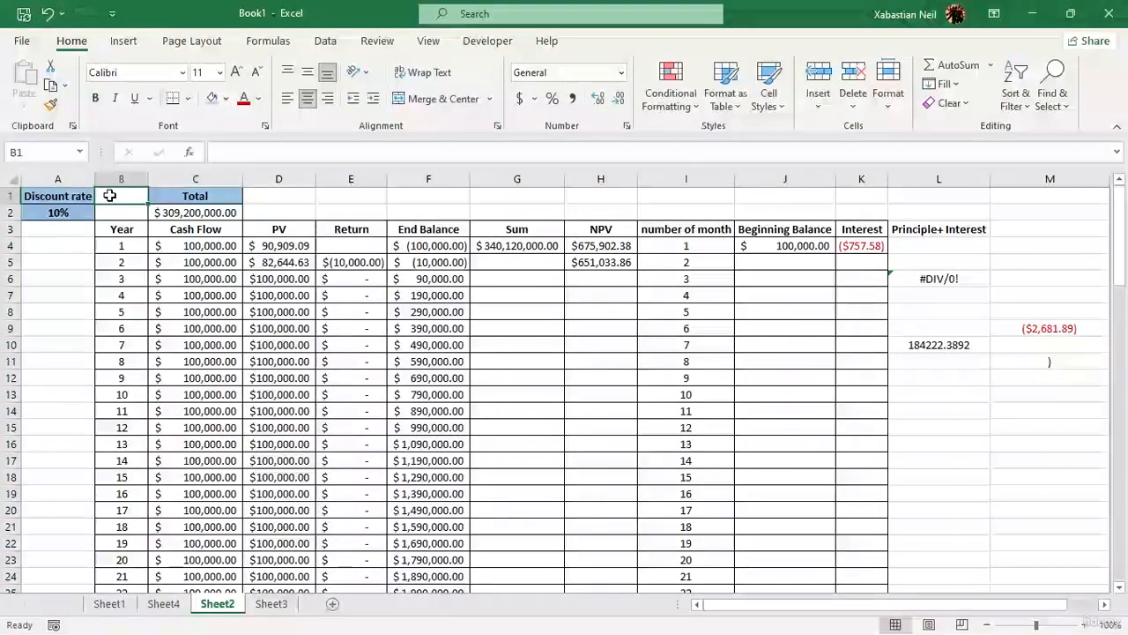
Select the entire non-adjacent columns C and F together.
click(201, 212)
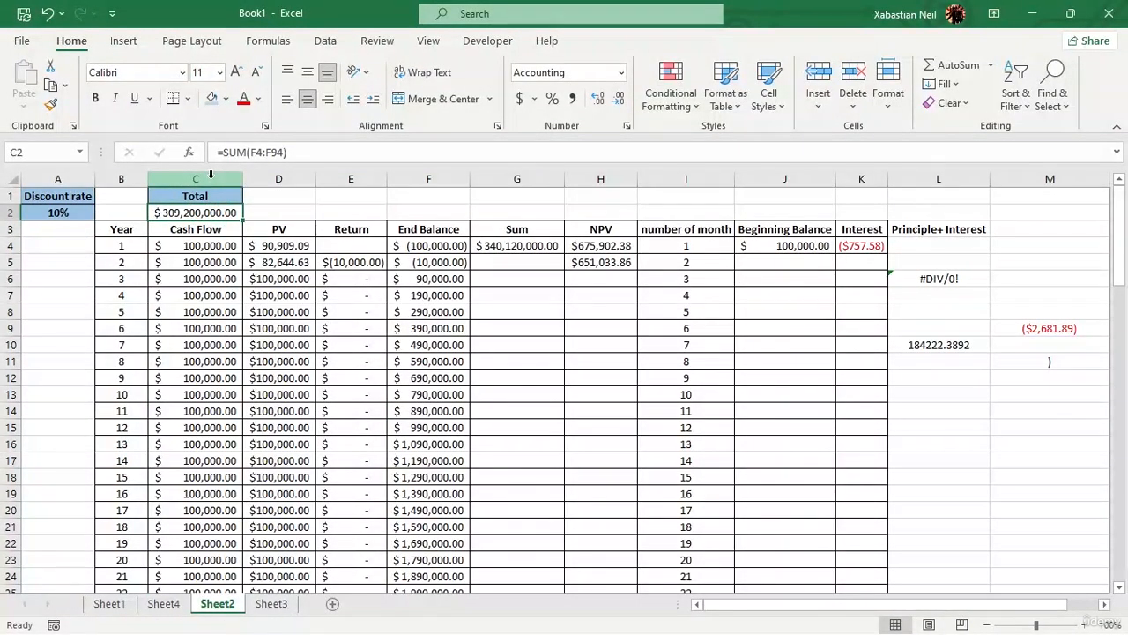
click(210, 173)
ctrl+click(432, 177)
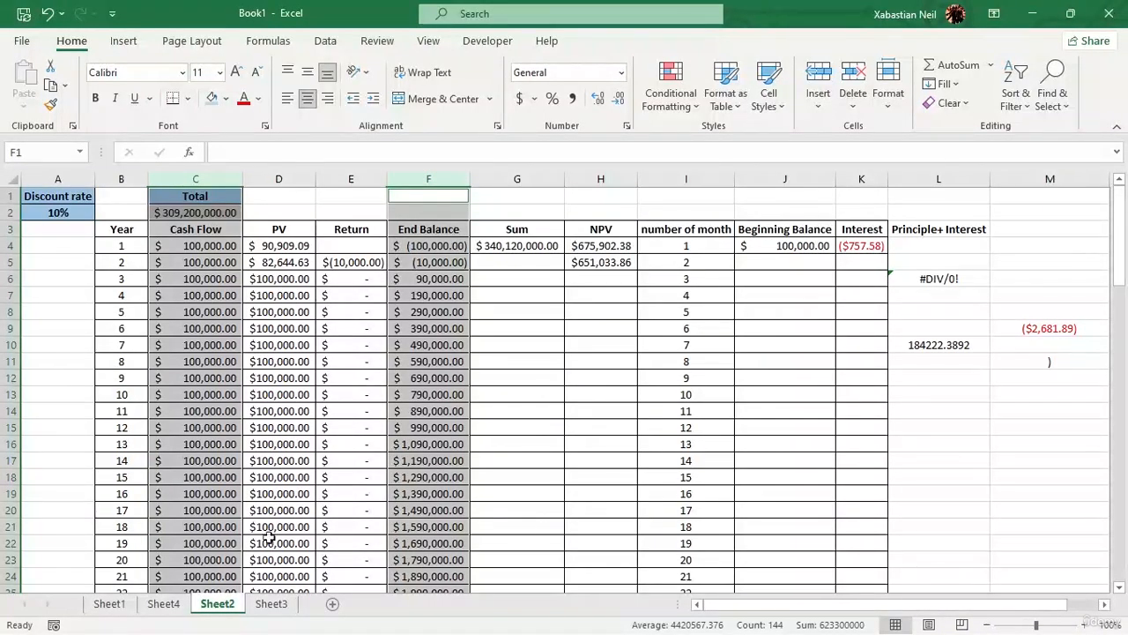
Select the Year column's data from its header in B3 down to the last filled row and release it by choosing cell C10.
click(357, 362)
click(289, 277)
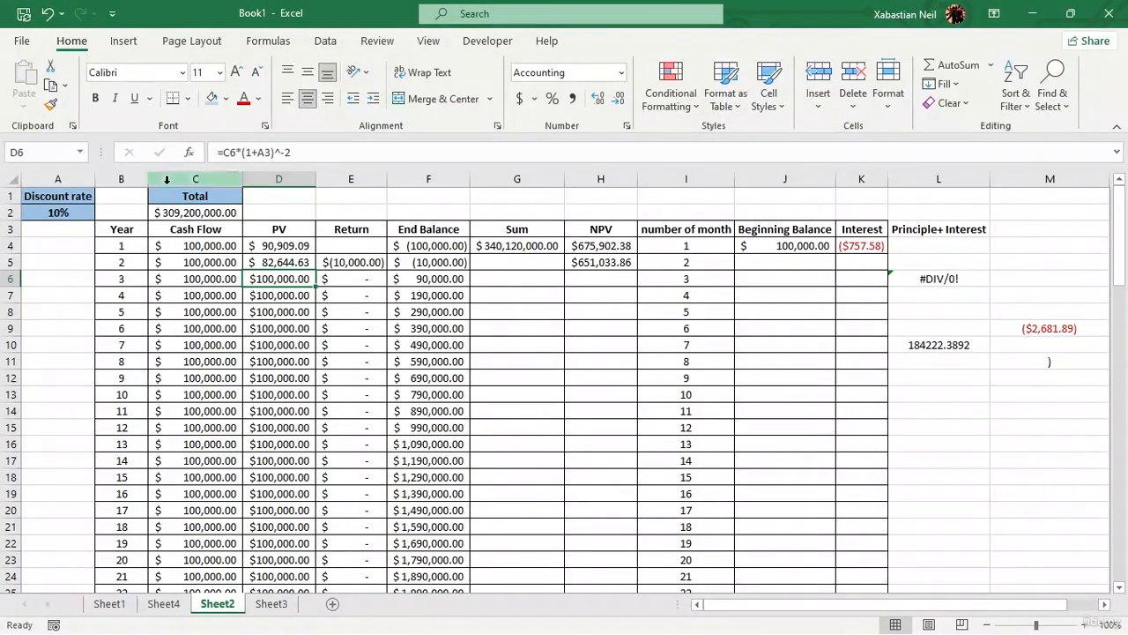
click(128, 231)
key(ctrl+shift+Down)
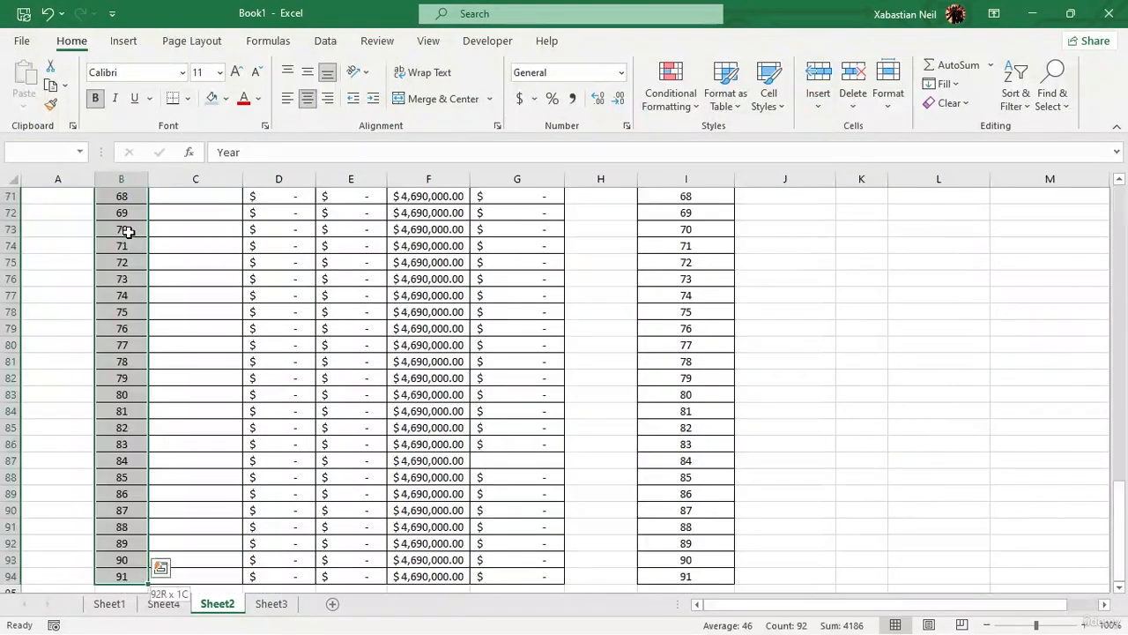
scroll(121, 450, up, 19)
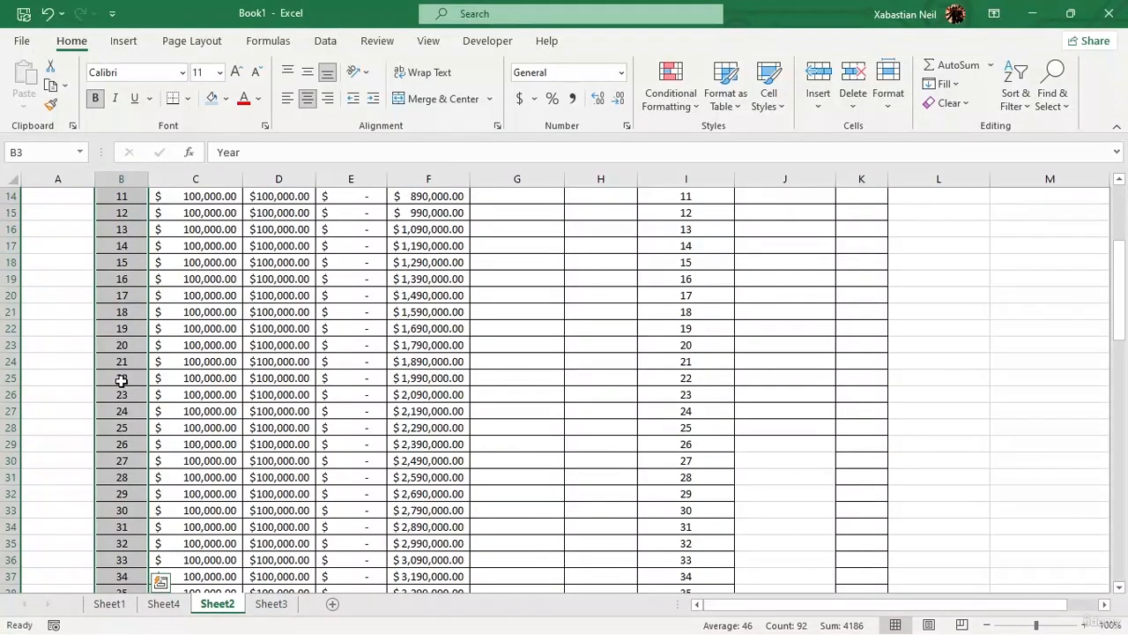
scroll(121, 380, up, 5)
click(186, 345)
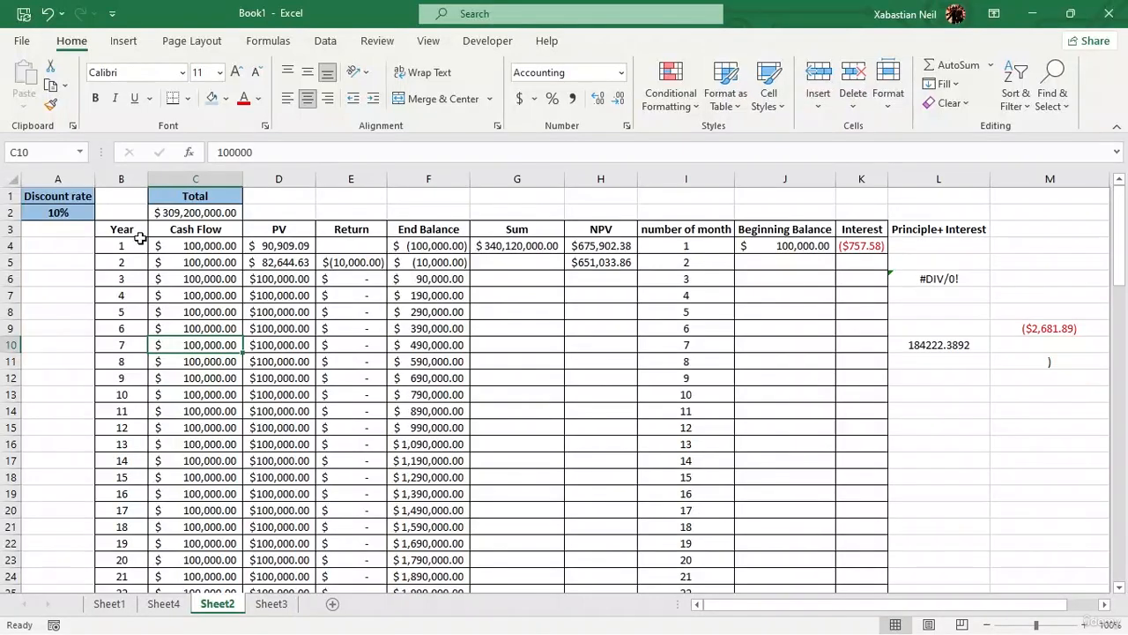
Select the whole worksheet starting from the Year header cell B3 and release the selection by choosing a single cell.
ctrl+click(141, 230)
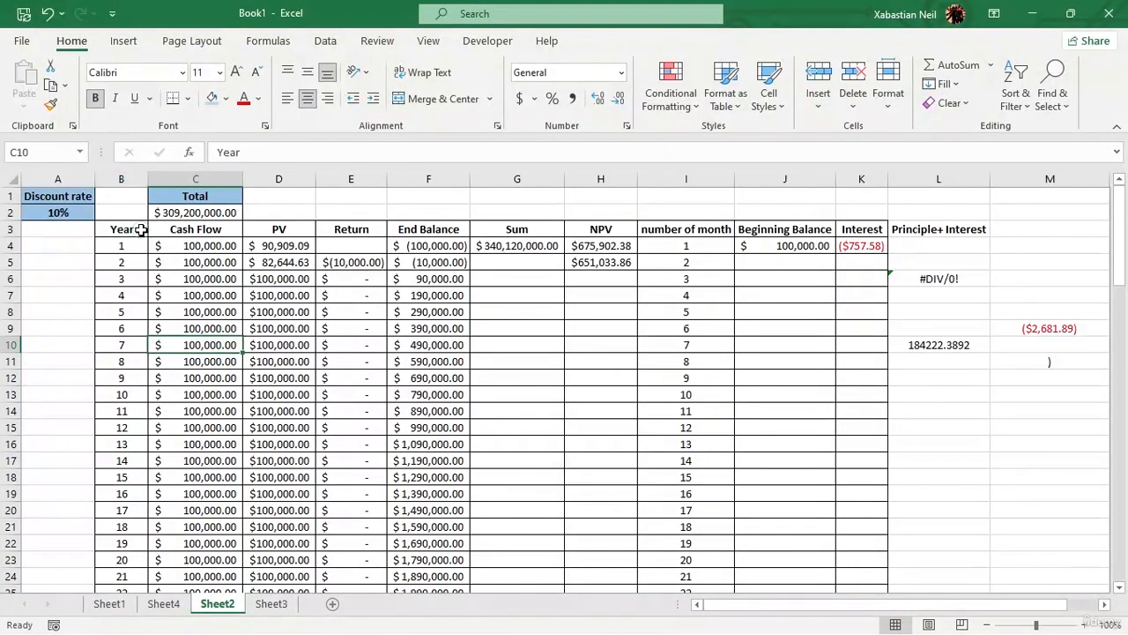
key(ctrl+a)
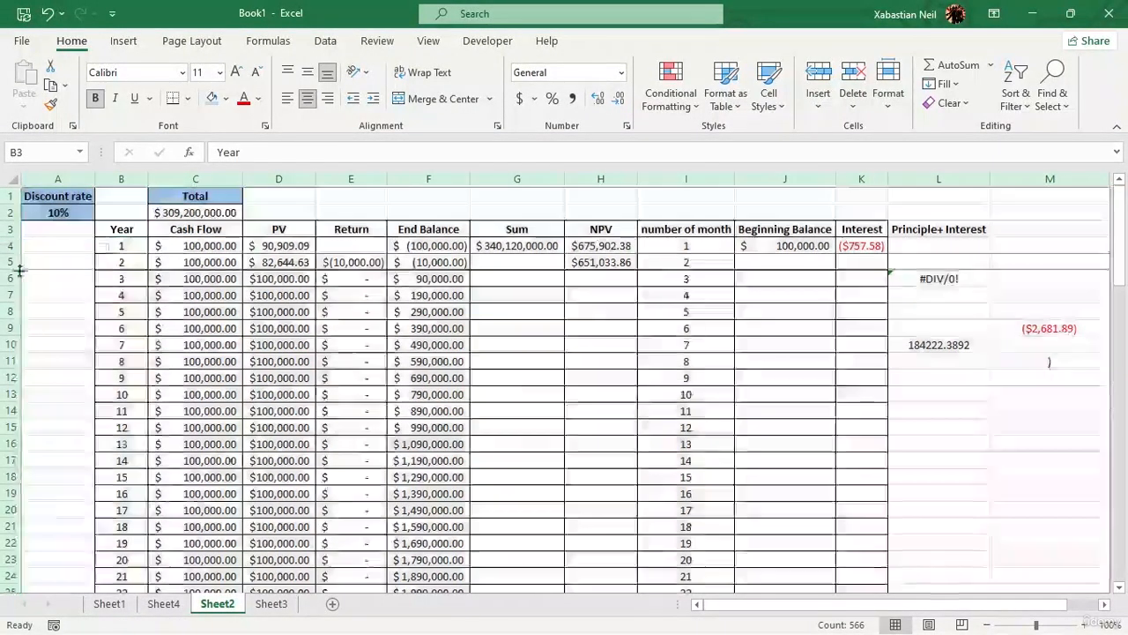
click(114, 231)
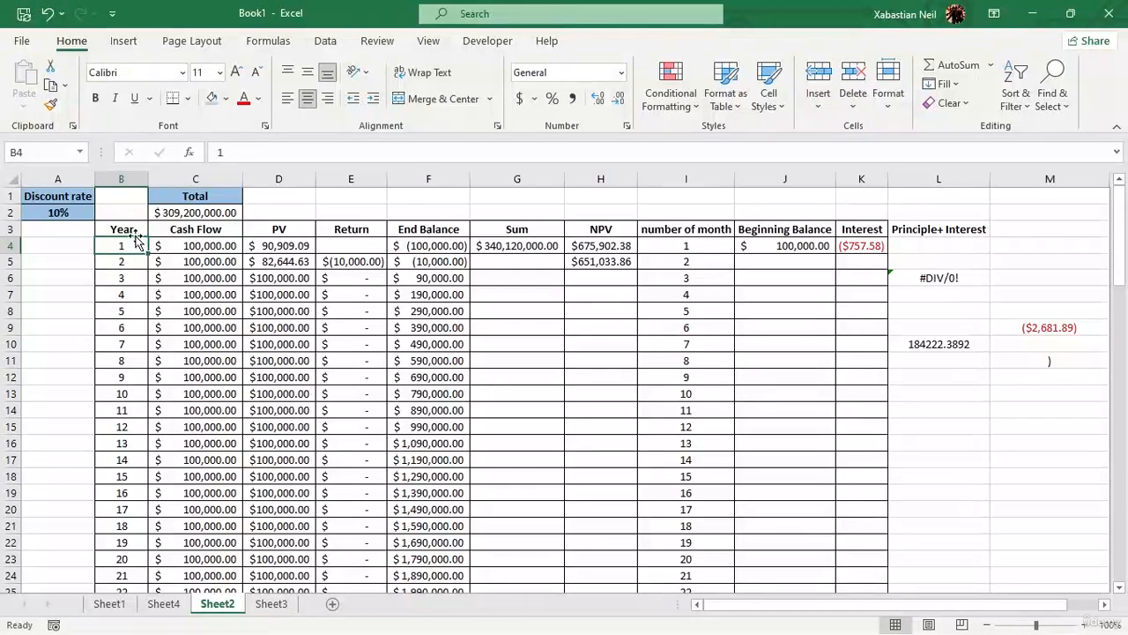
click(114, 230)
text(A)
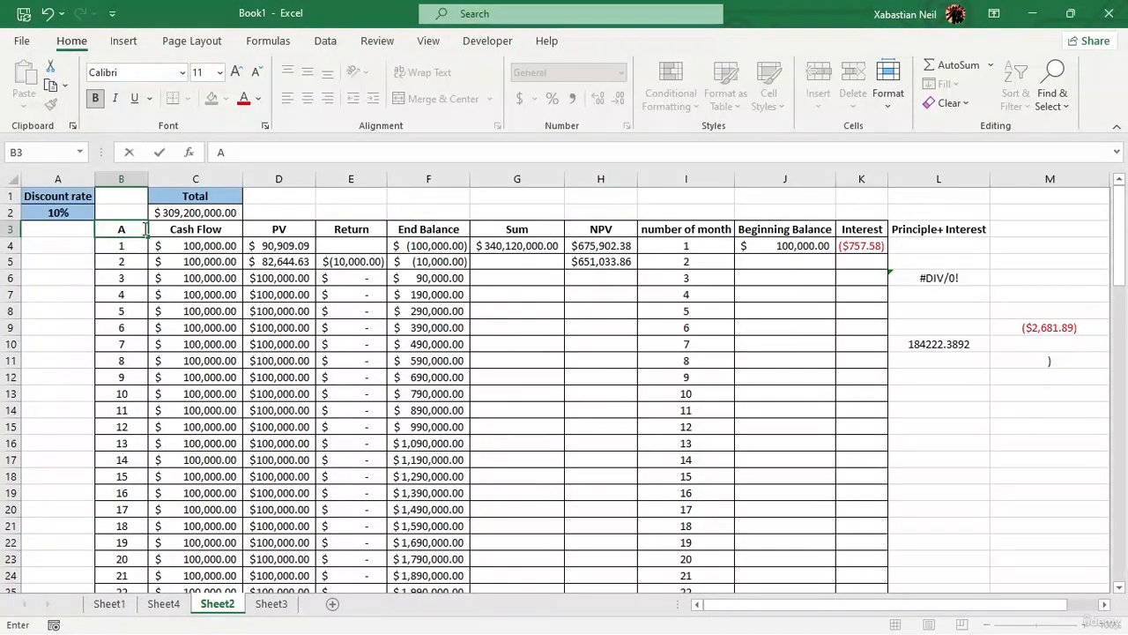
click(49, 13)
click(137, 313)
Replace the Year header in cell B3 with A.
click(102, 229)
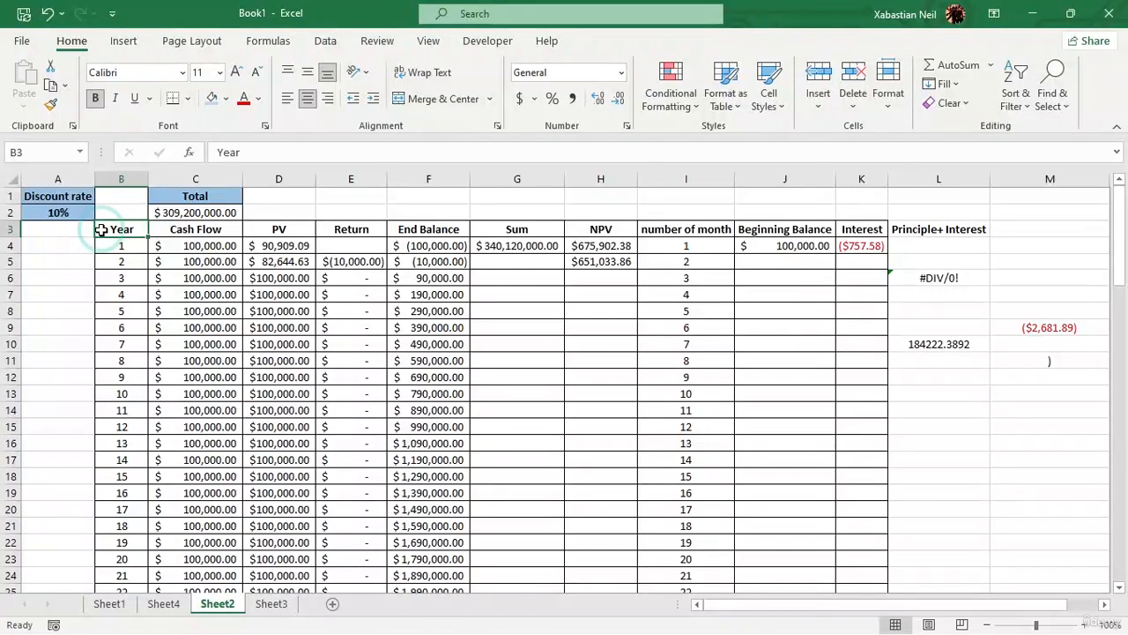
text(A)
click(82, 233)
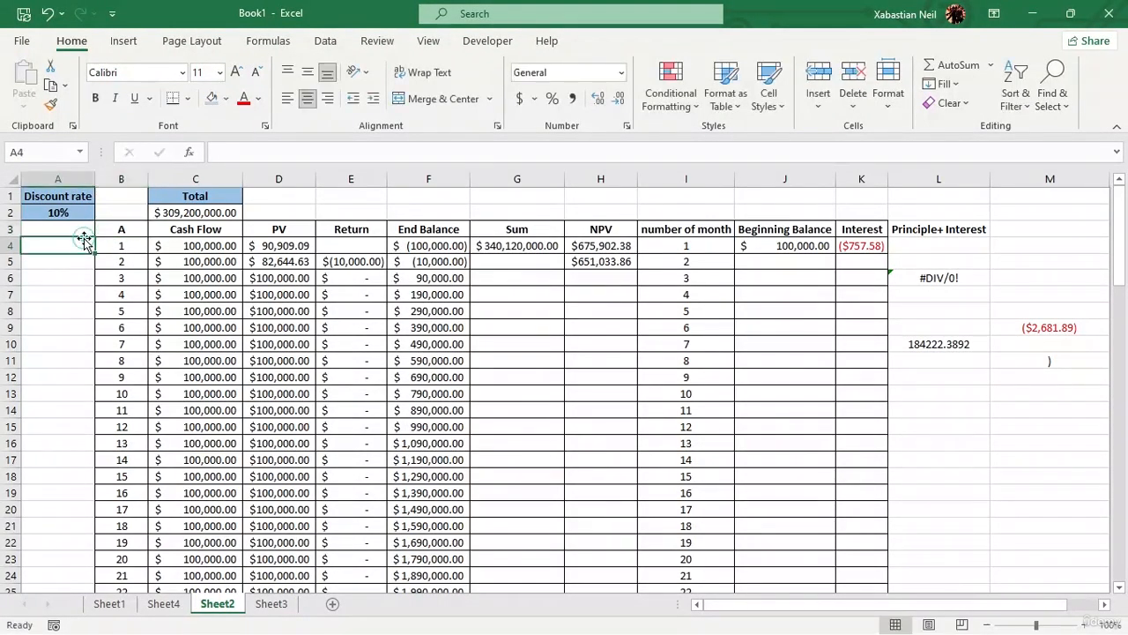
Select the whole worksheet from cell B3, review how far the selection reaches, and release it by choosing cells D16:E16.
click(124, 231)
key(ctrl+a)
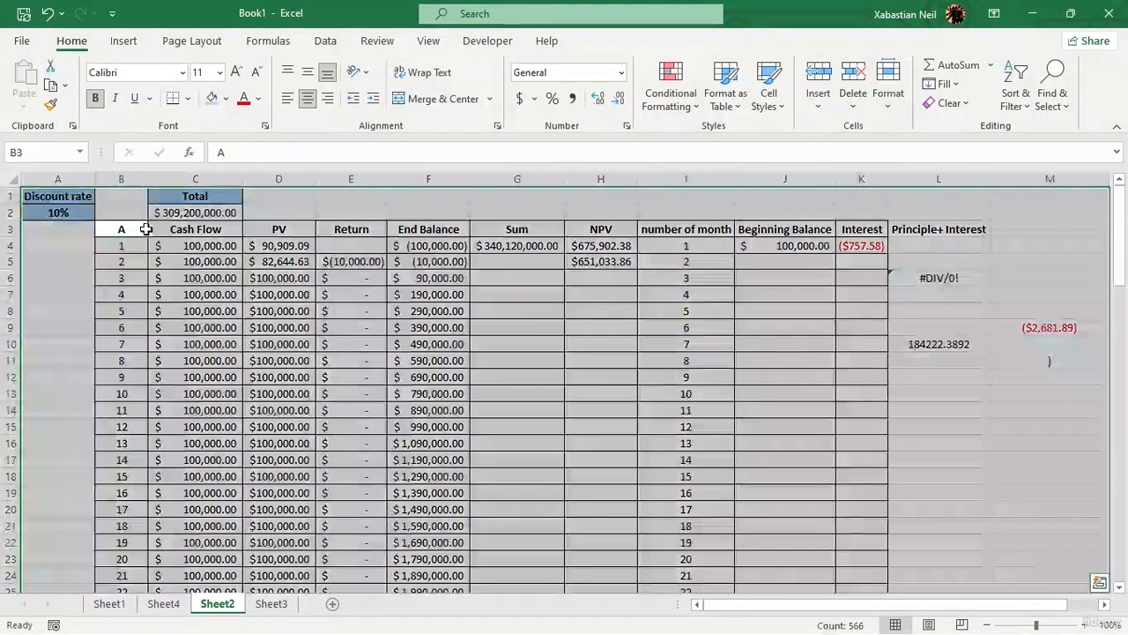
ctrl+click(256, 245)
scroll(346, 247, down, 20)
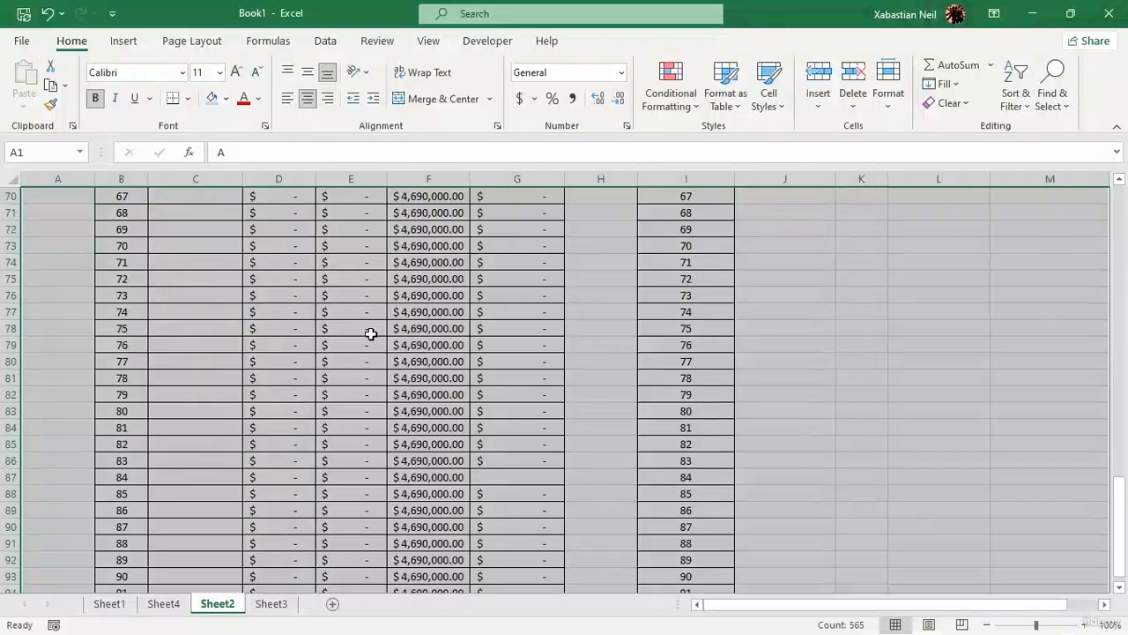
scroll(372, 332, up, 5)
scroll(372, 333, up, 20)
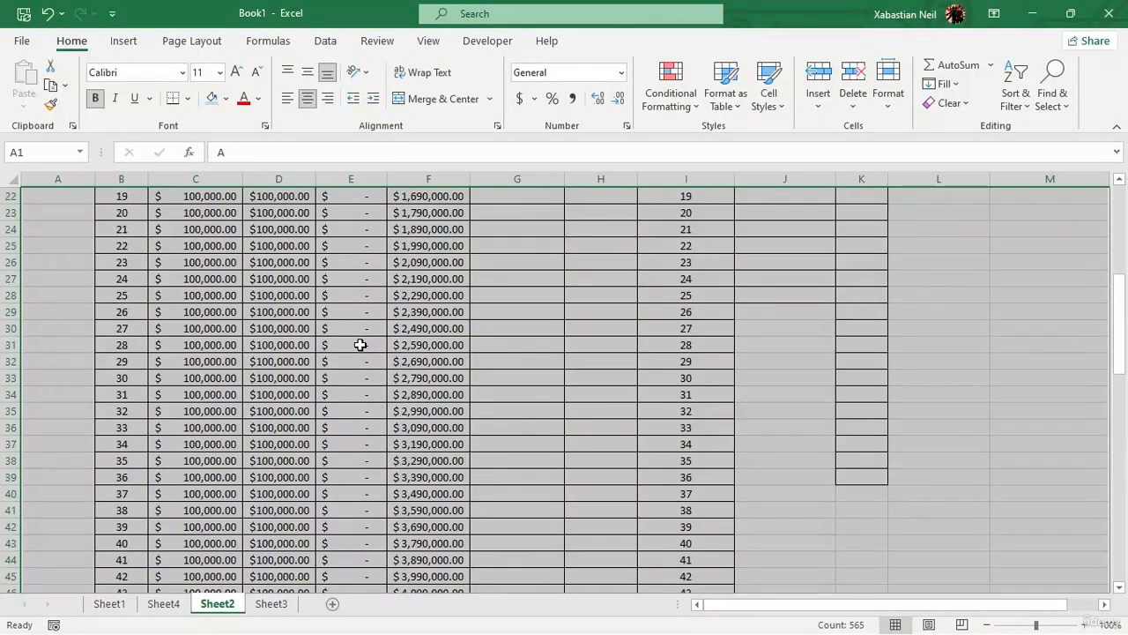
drag(304, 442, 324, 443)
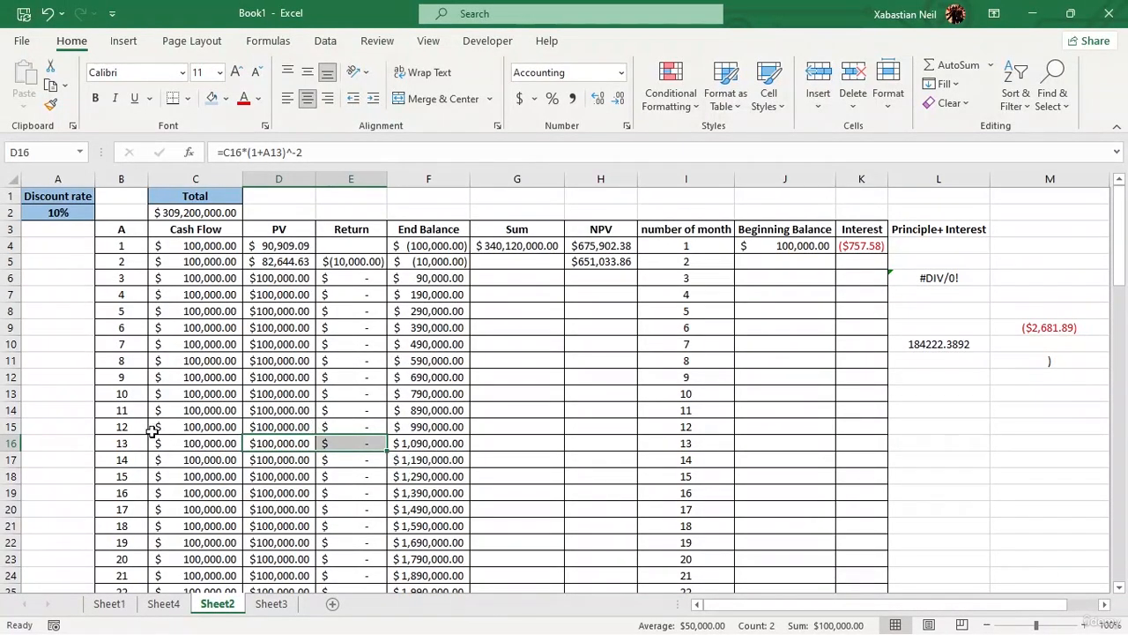
click(22, 41)
key(Escape)
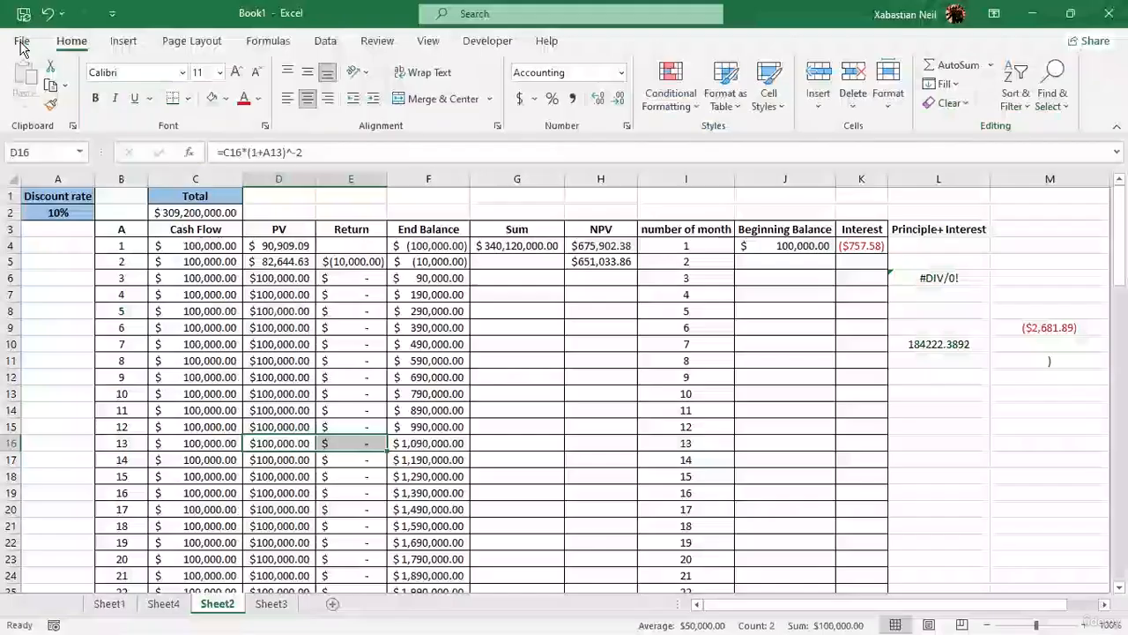
click(121, 46)
click(268, 42)
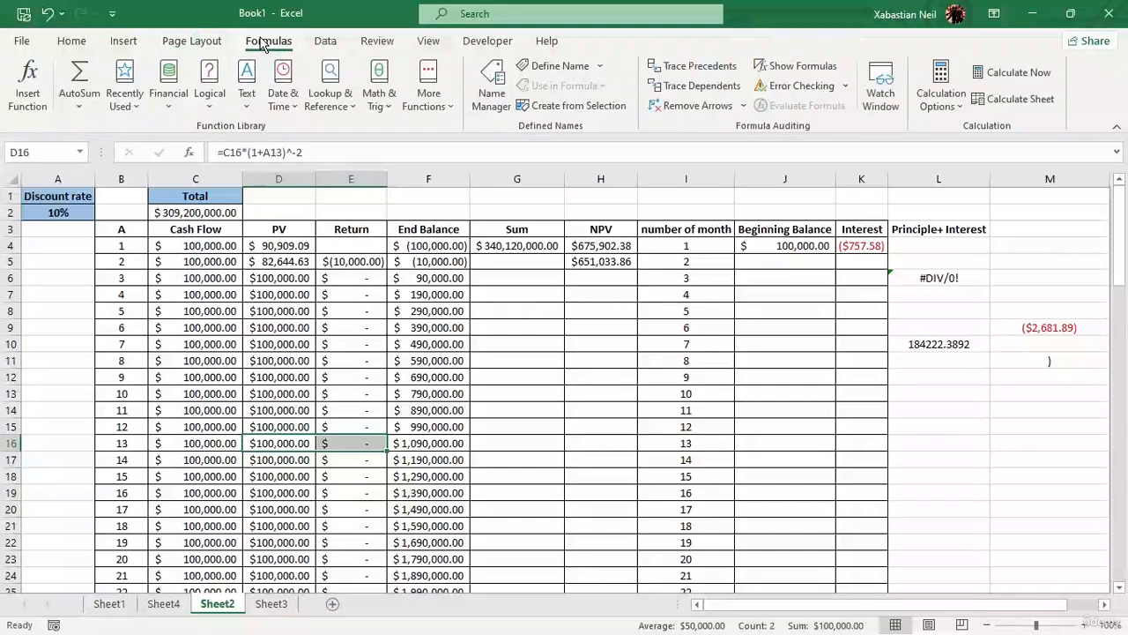
click(342, 43)
click(425, 44)
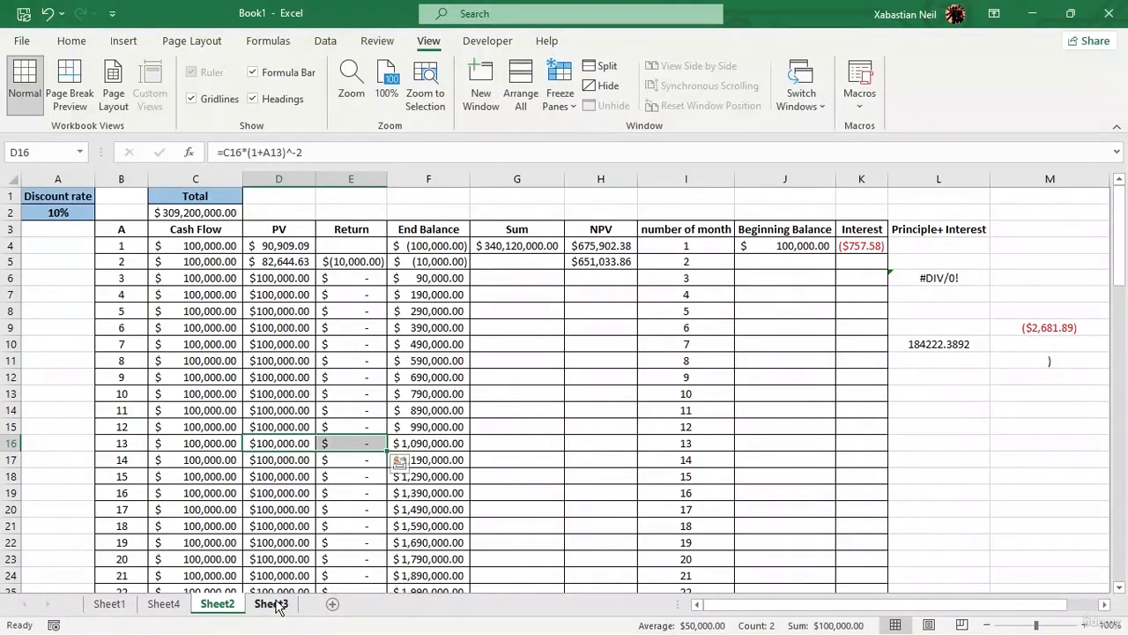
Clear the contents of cell D16 and move to cell A7.
key(F2)
key(BackSpace)
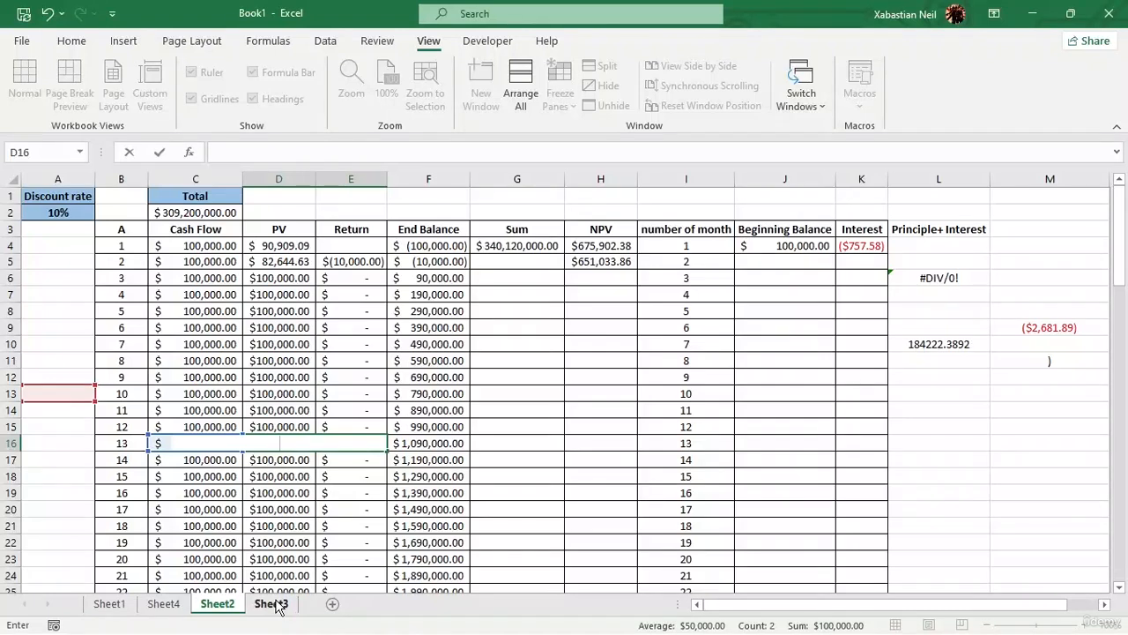
click(38, 271)
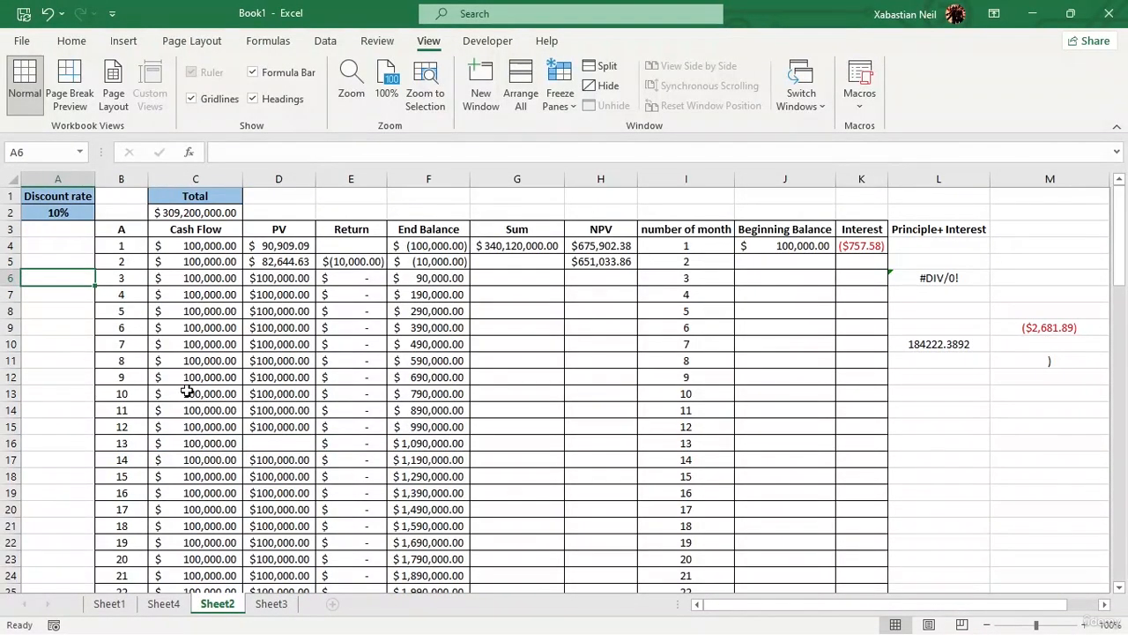
key(Down)
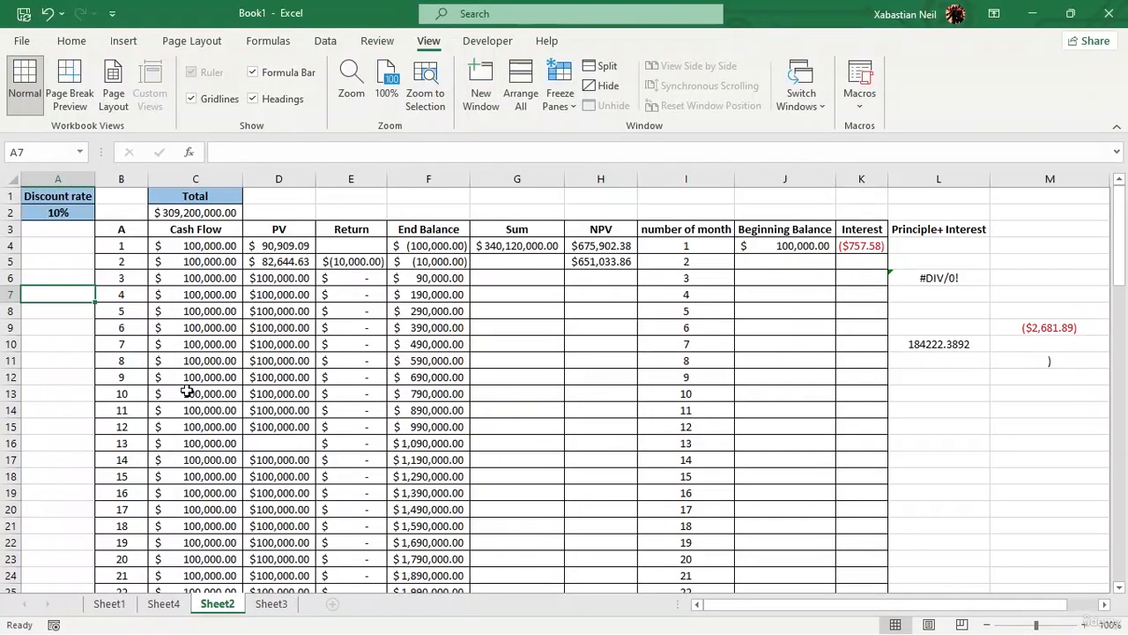
Copy the cash flow value in cell C12 into cell A3.
click(188, 376)
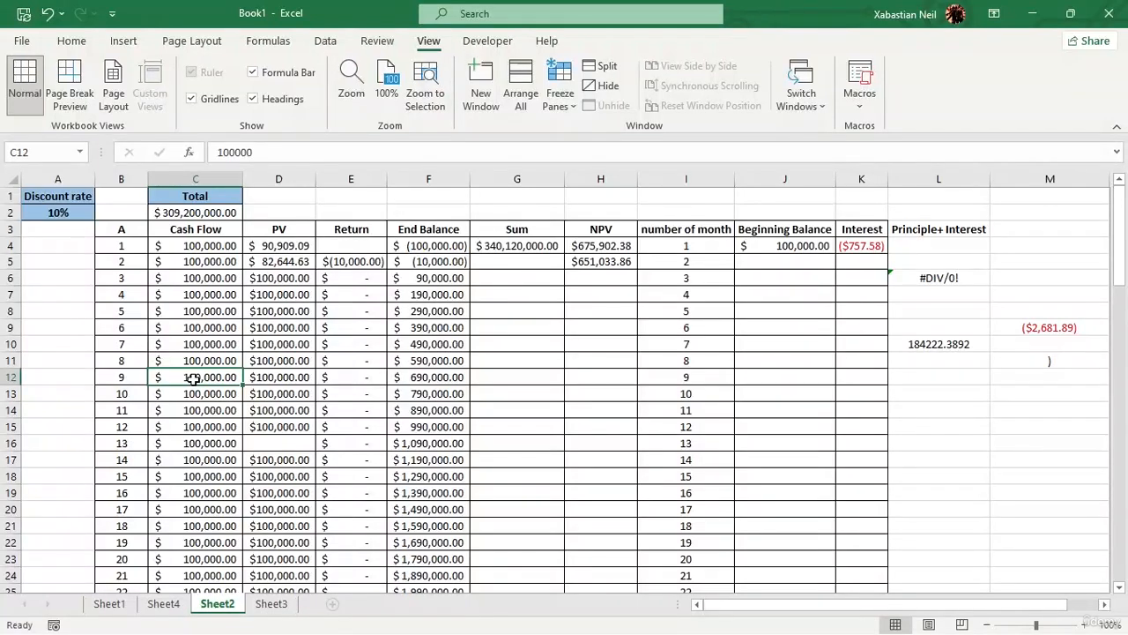
key(ctrl+c)
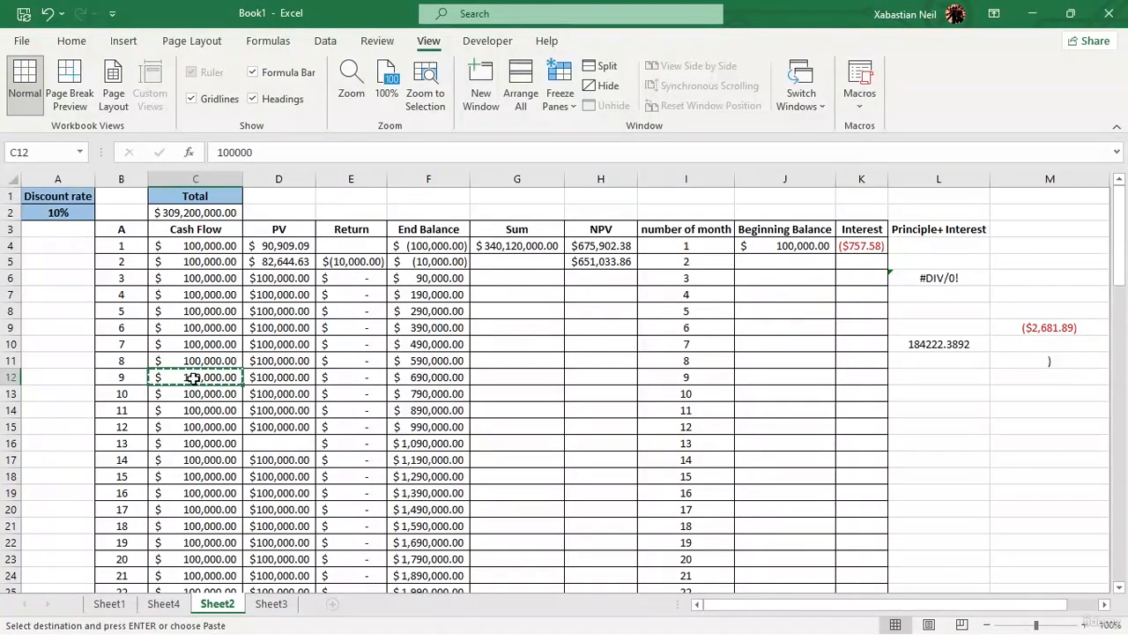
click(52, 233)
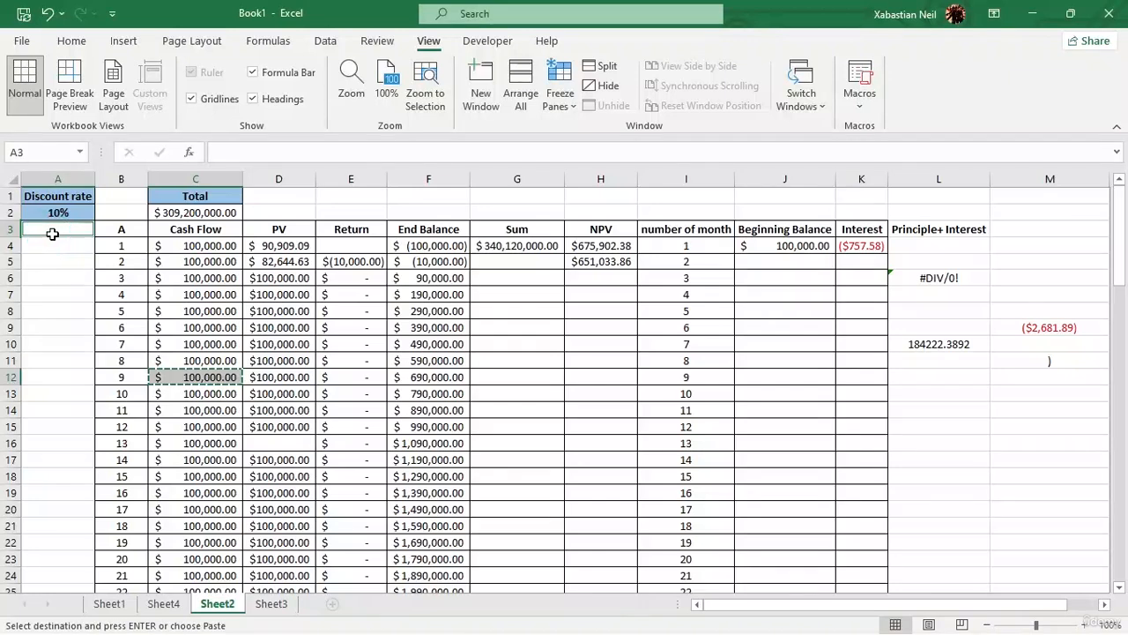
key(Return)
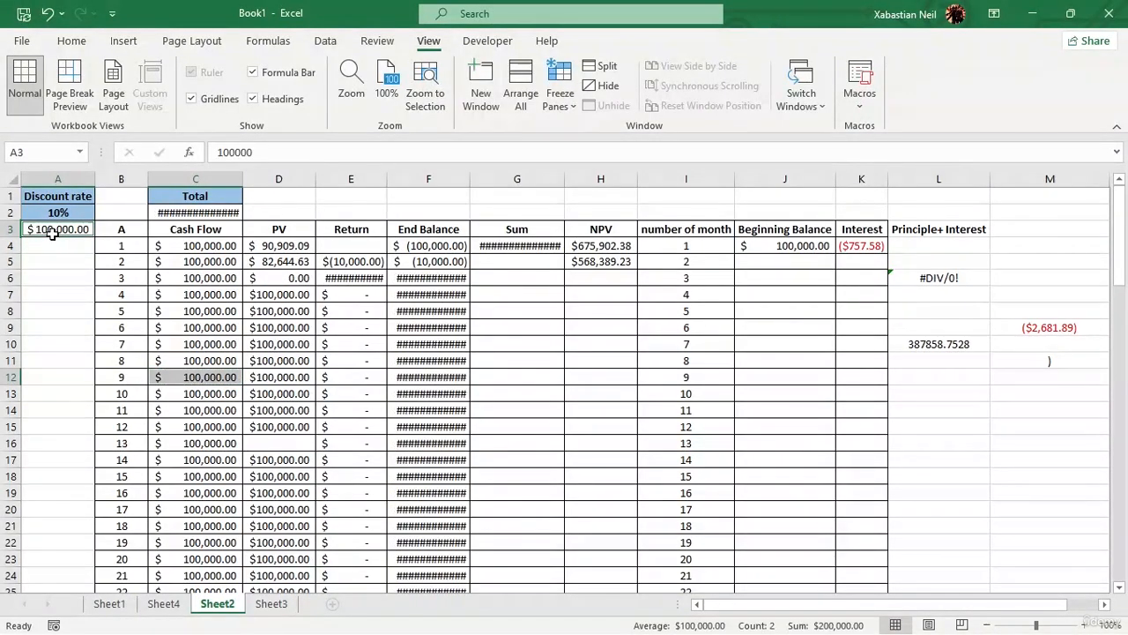
Select cell C12, the range A5:C10 and cell C13 together as a non-adjacent selection.
click(173, 372)
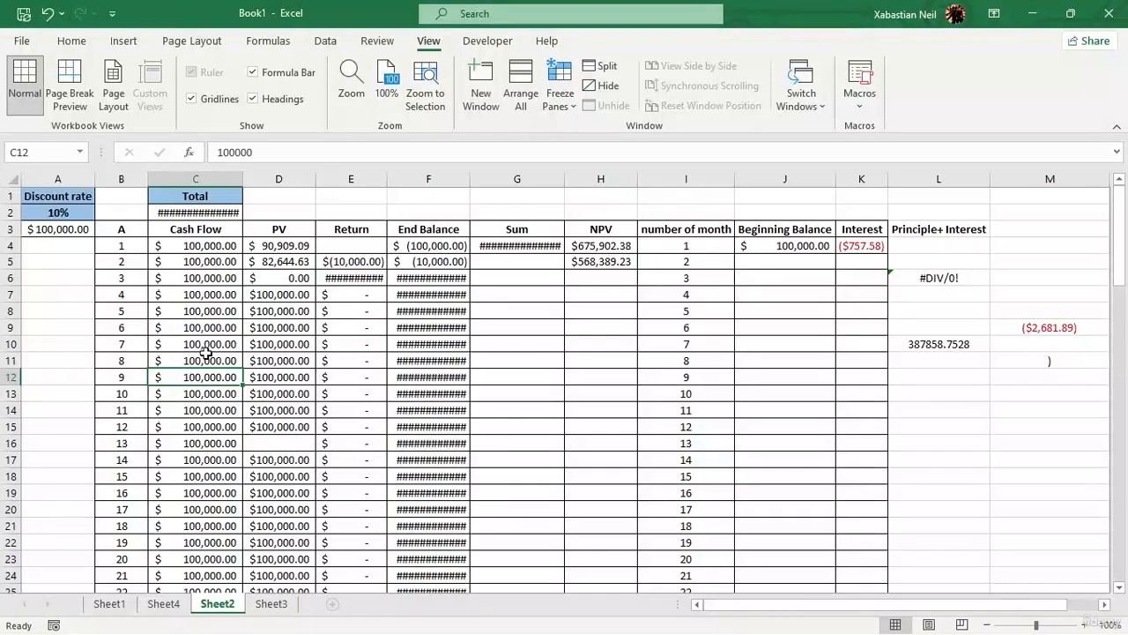
drag(205, 347, 55, 256)
ctrl+click(180, 394)
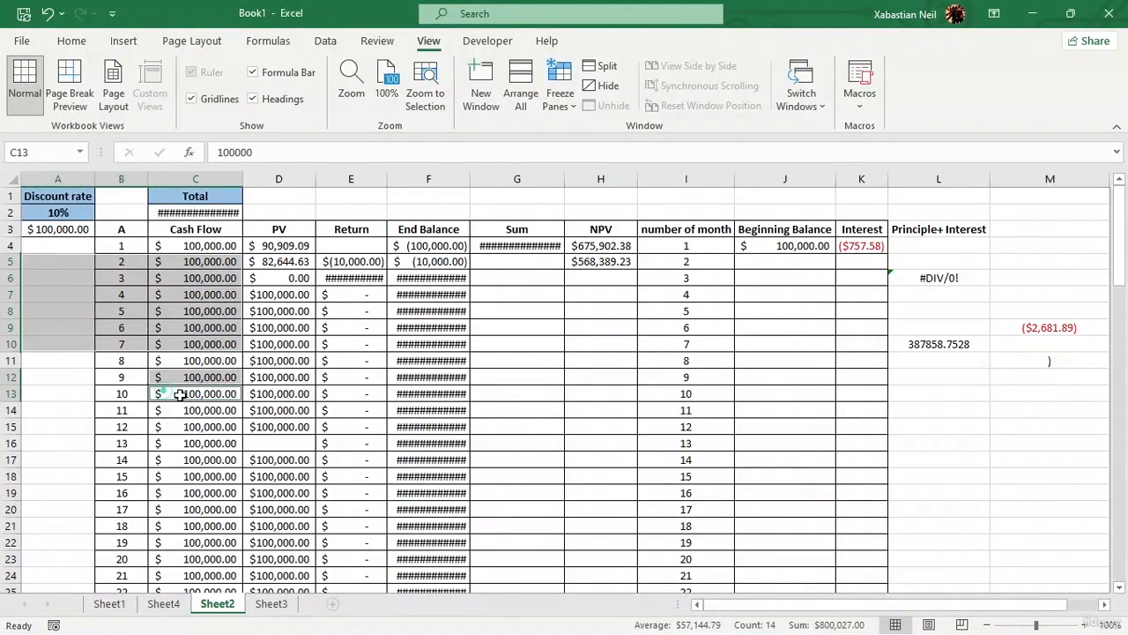
Select the range A5:C12 together with the separate cell C14 and release the selection by moving to cell C13.
click(196, 372)
drag(202, 378, 50, 249)
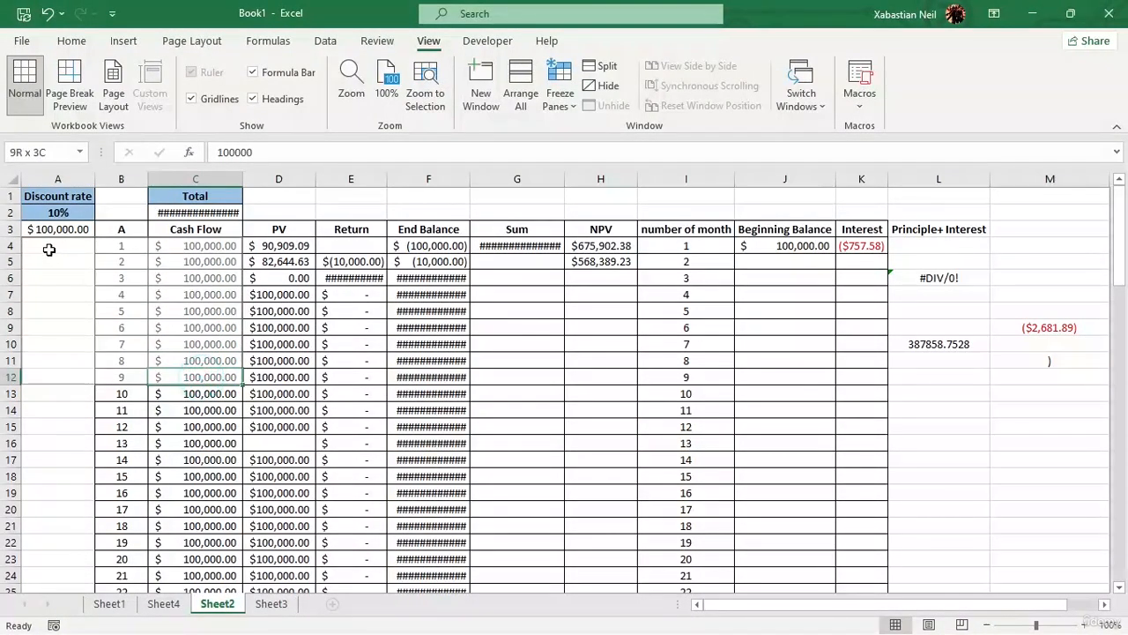
drag(215, 376, 68, 262)
click(225, 410)
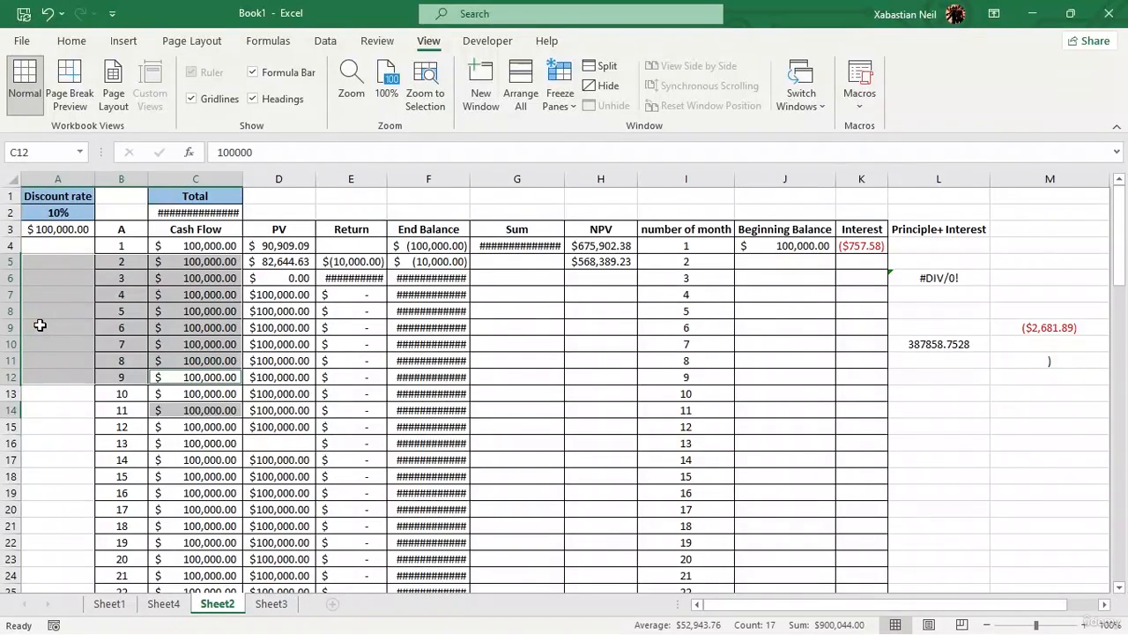
key(Down)
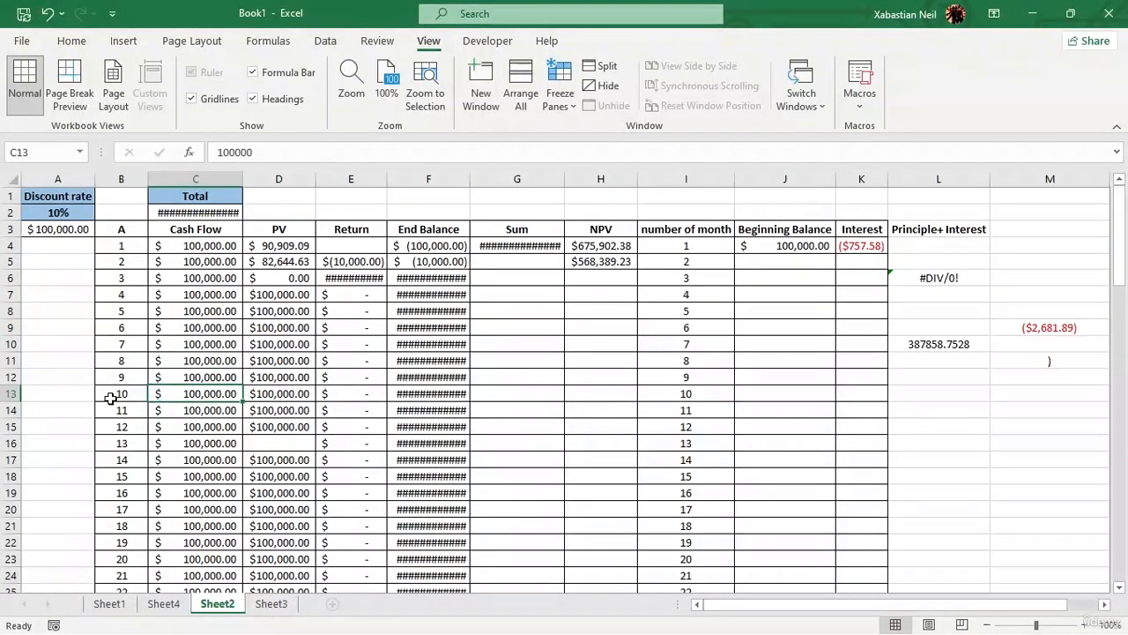
Choose cell C14, select the entire row 17, and release the row by choosing cell A4.
click(200, 398)
click(202, 410)
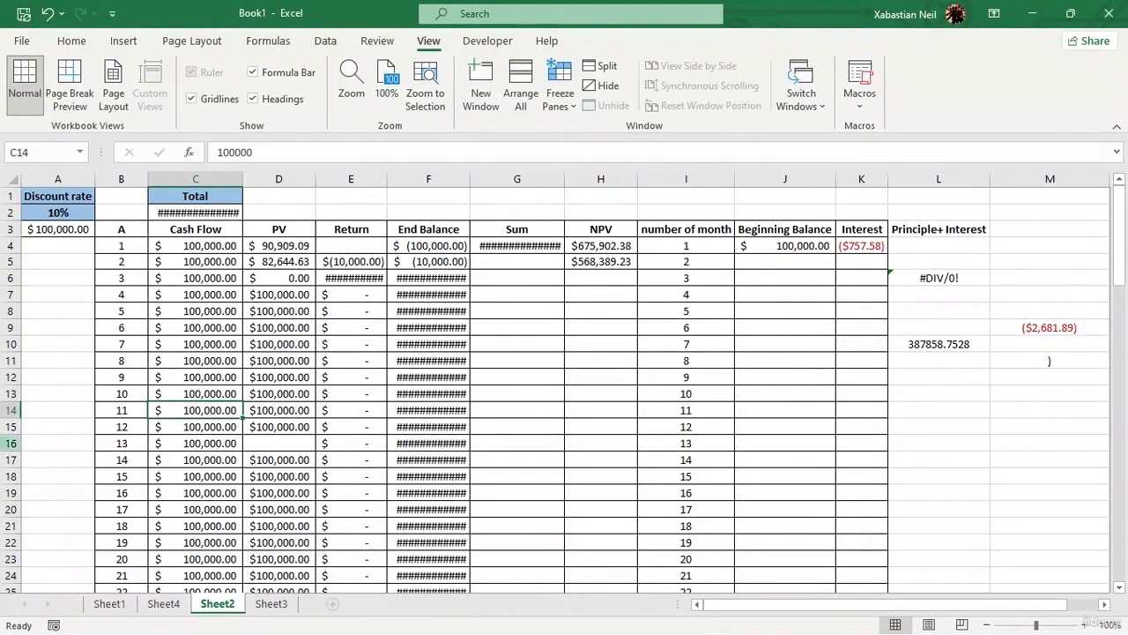
click(12, 459)
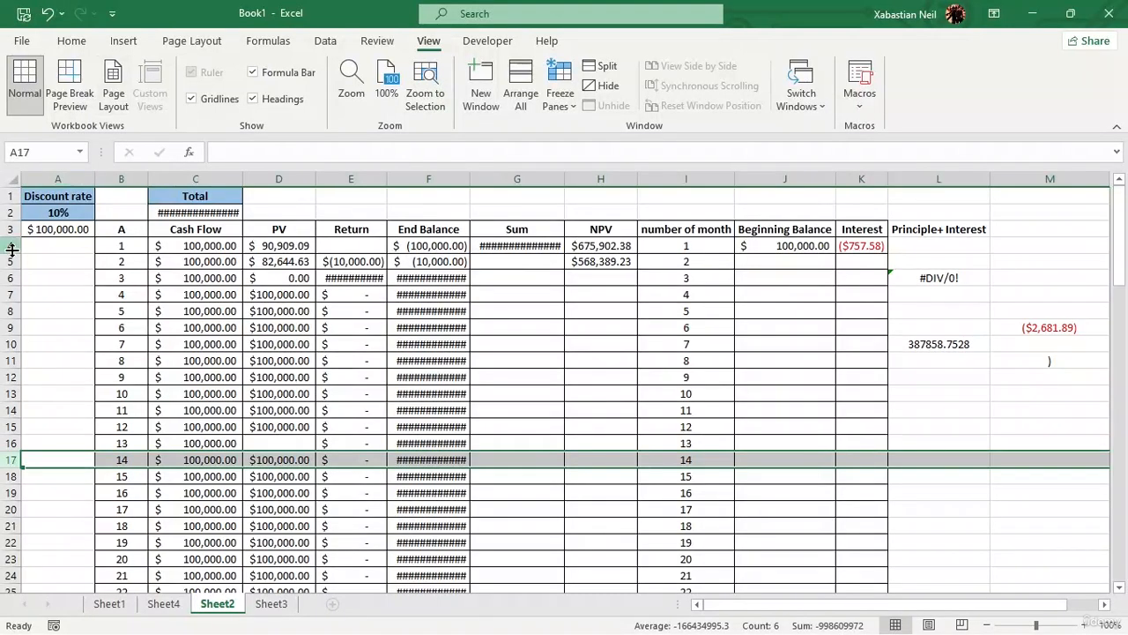
click(46, 247)
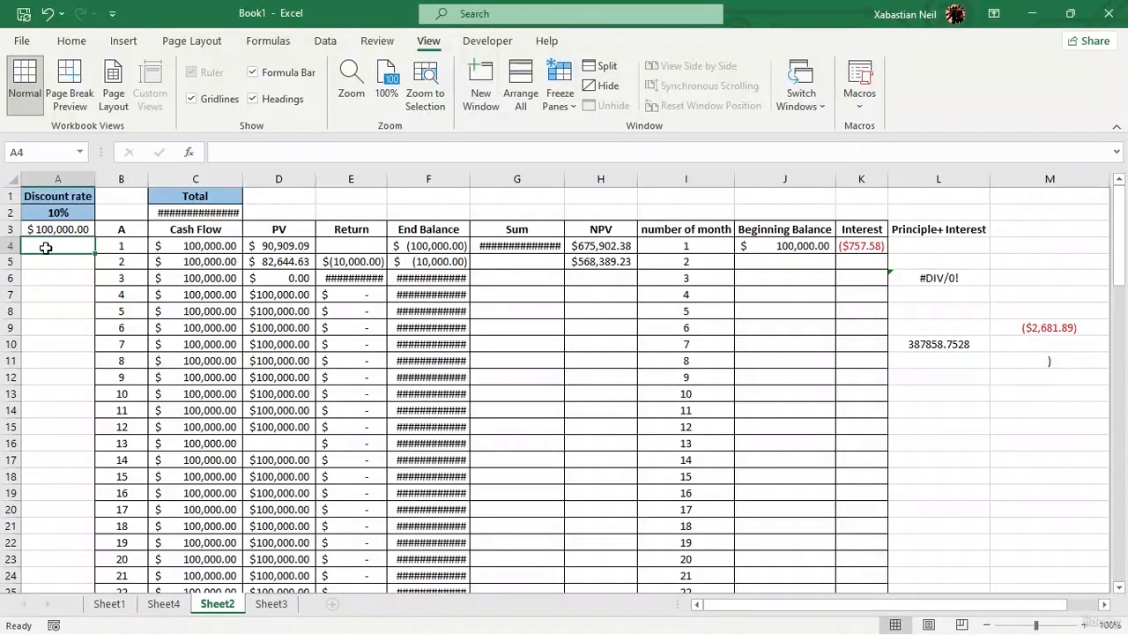
Jump to the worksheet's last used cell, M94, and turn on End Mode.
key(ctrl+End)
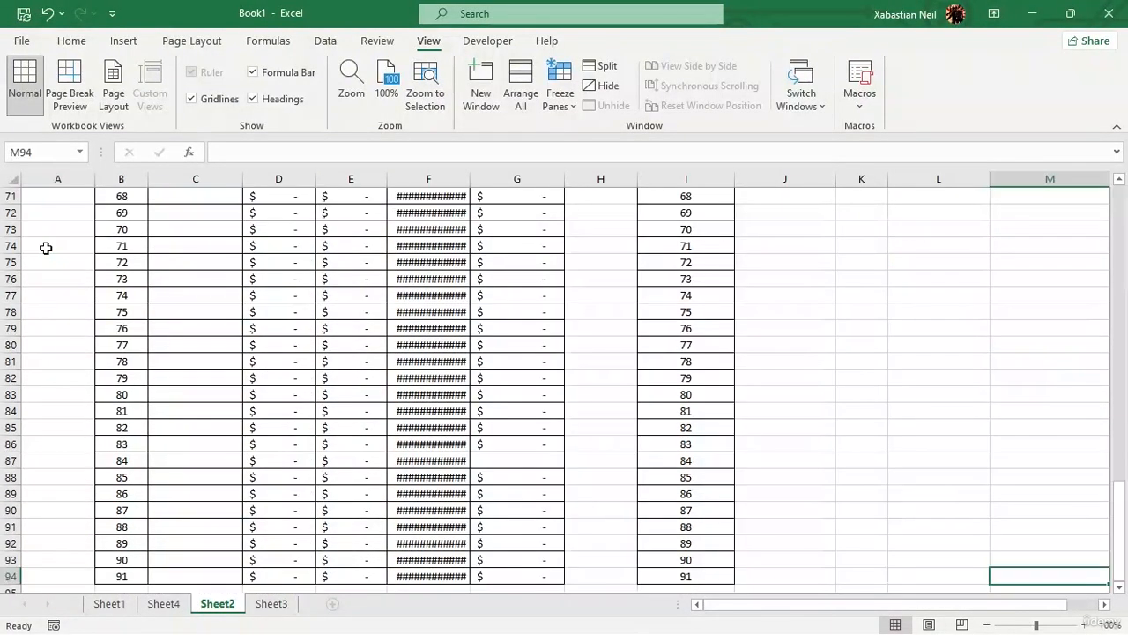
scroll(274, 327, down, 3)
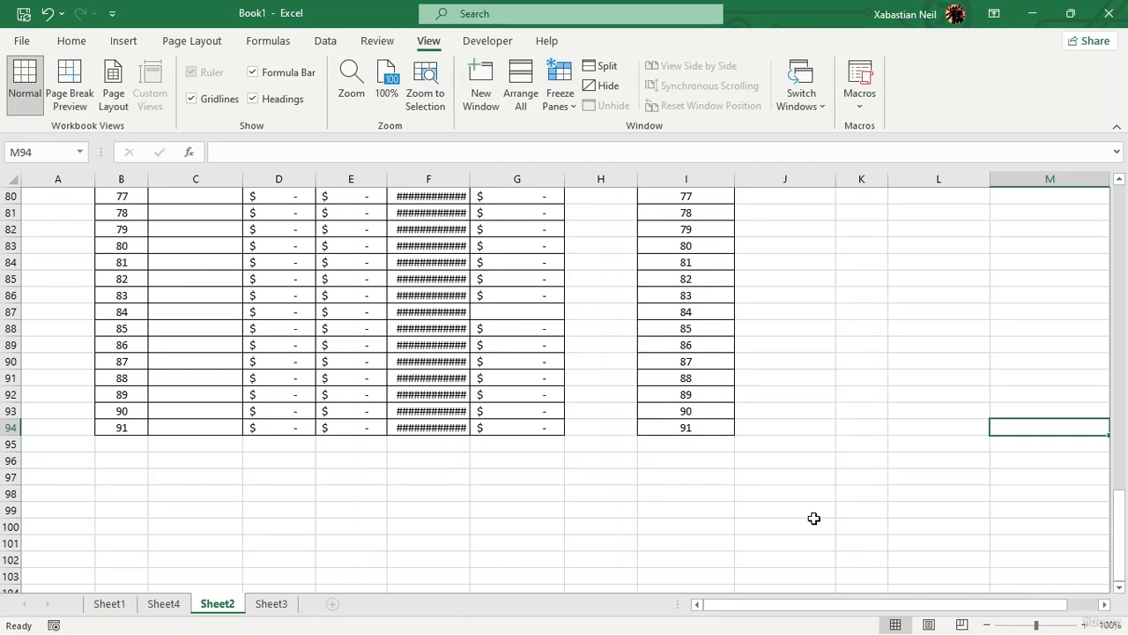
key(End)
key(End)
key(End)
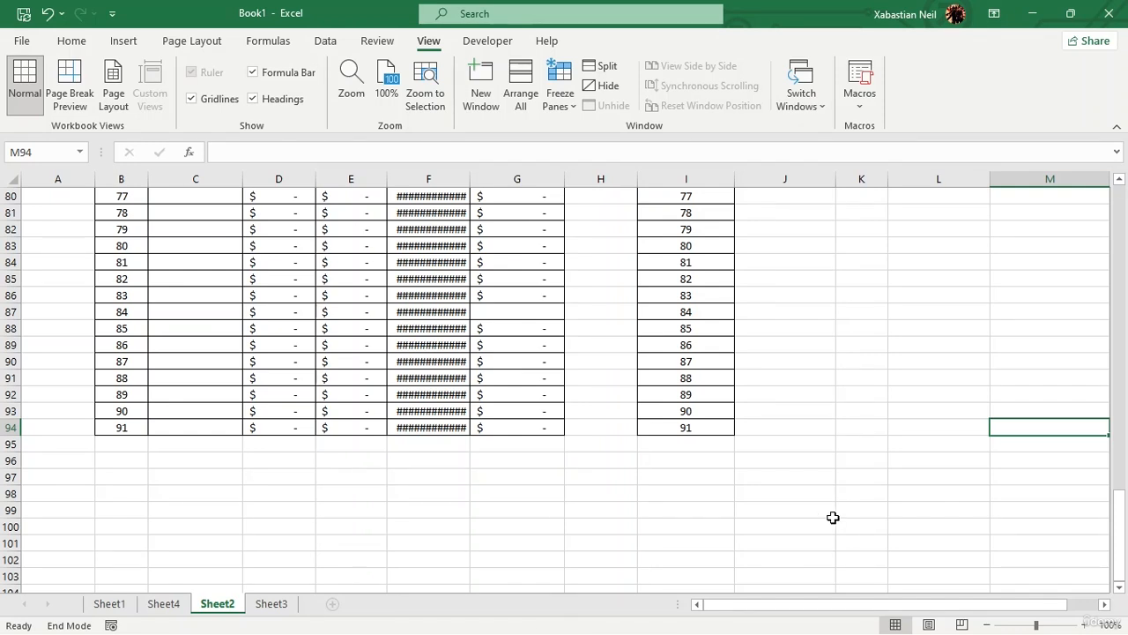
Move the active cell up from M94 to M22 on Sheet2, one screen at a time.
scroll(247, 532, down, 6)
scroll(67, 412, up, 10)
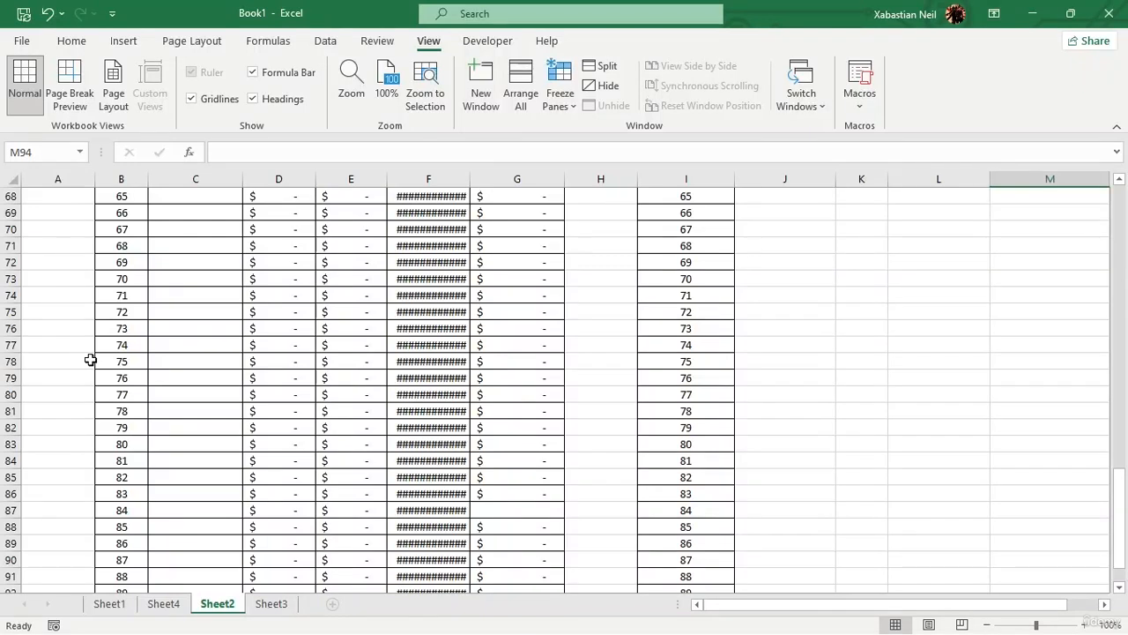
scroll(90, 360, down, 5)
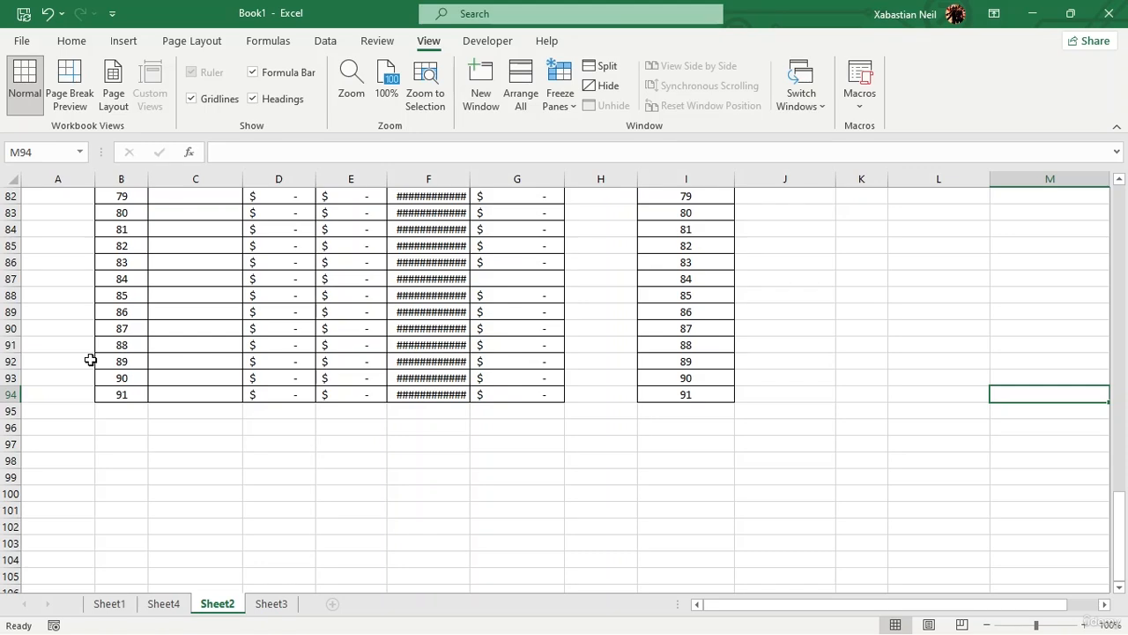
key(Page_Up)
key(Page_Up)
key(Page_Up)
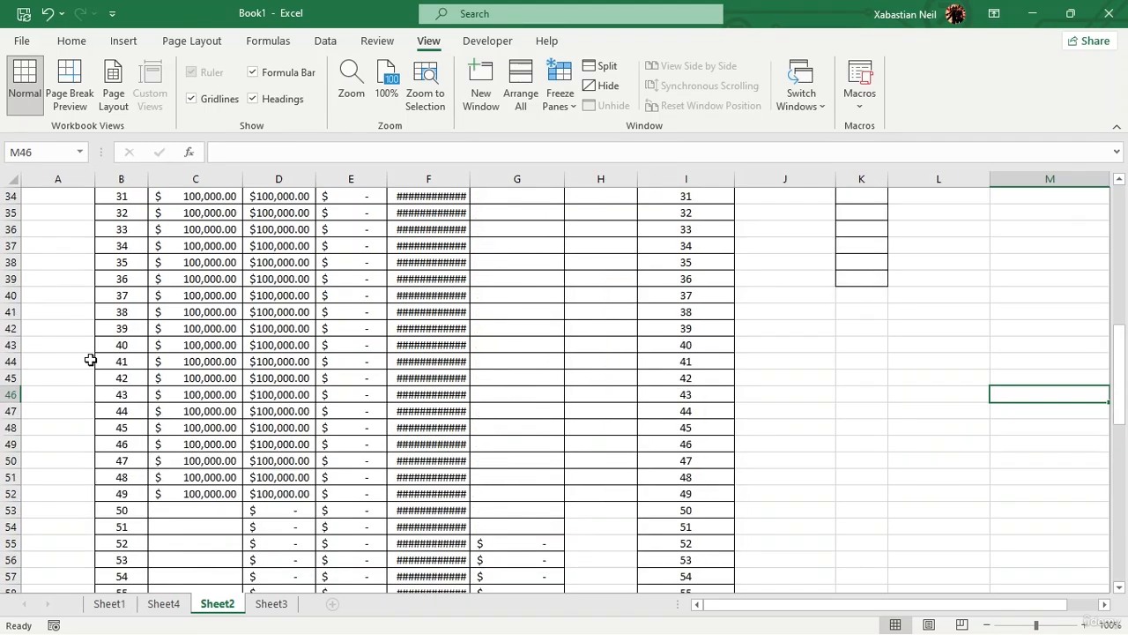
key(Page_Up)
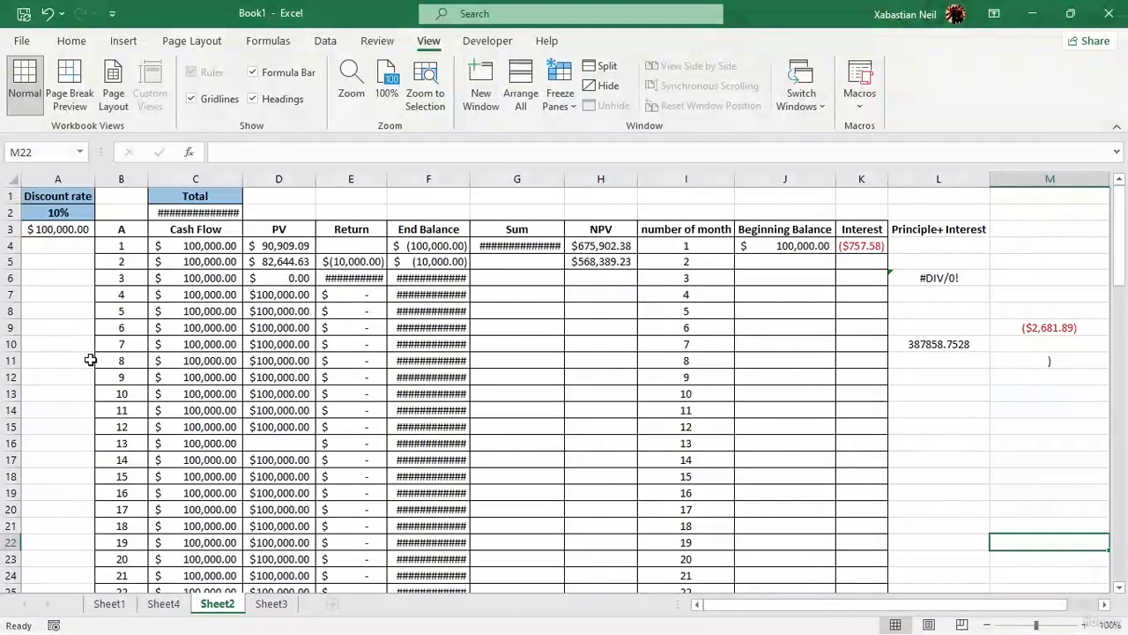
Move the active cell three columns across from M22 to P22 and back to N22.
key(Right)
key(Right)
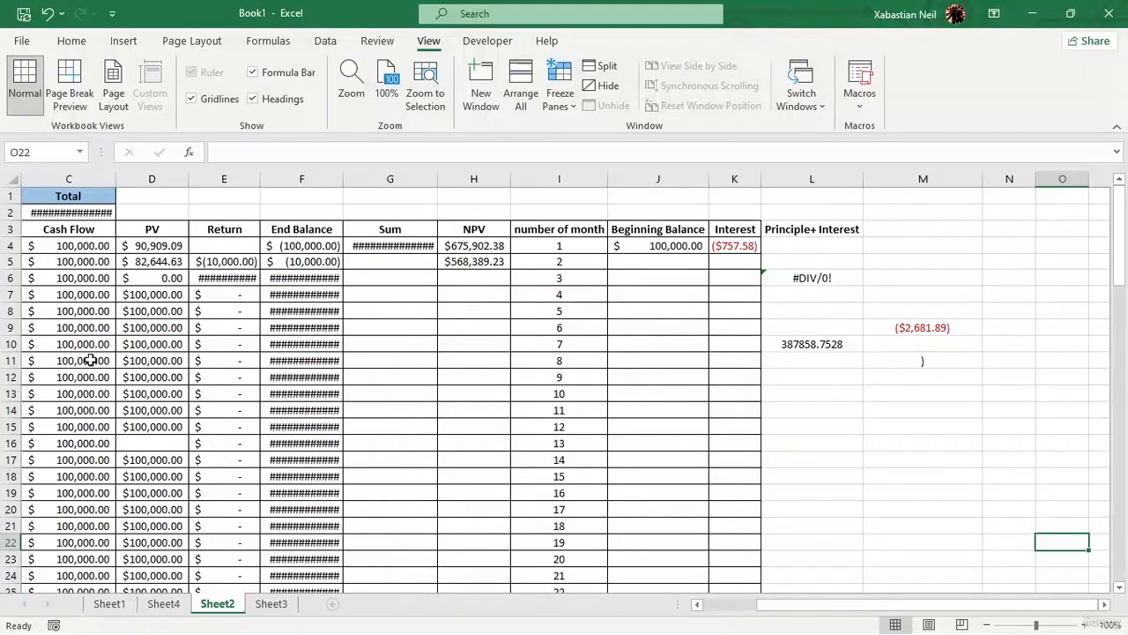
key(Right)
key(Left)
key(Left)
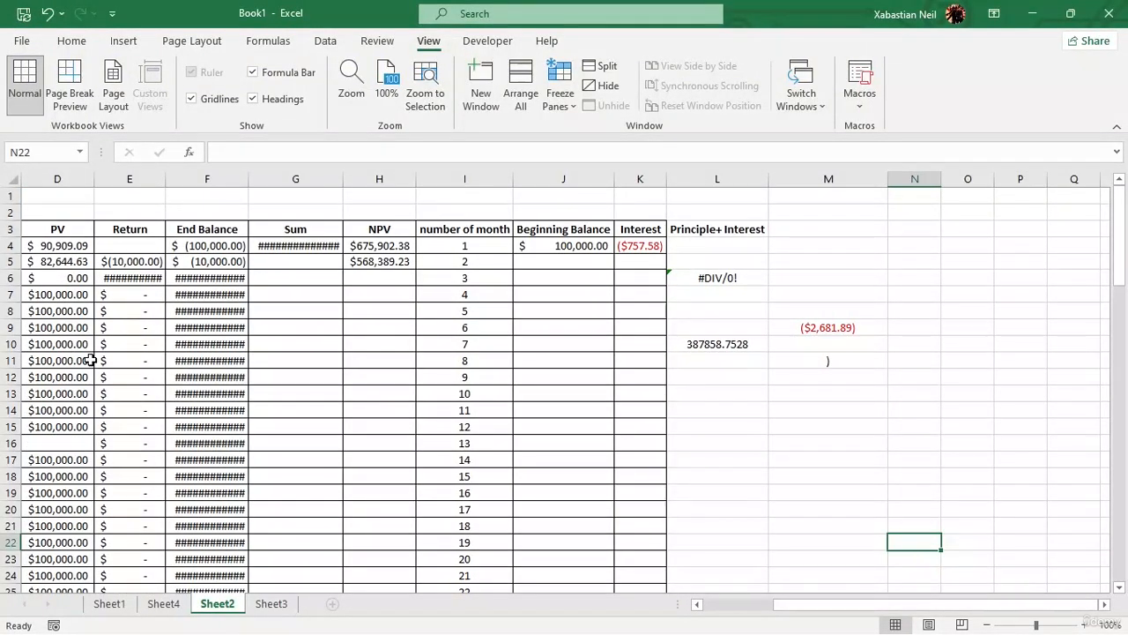
Move the active cell down one screen at a time from N22 to N142.
key(Page_Down)
key(Page_Down)
key(Page_Down)
key(Page_Down)
key(Page_Down)
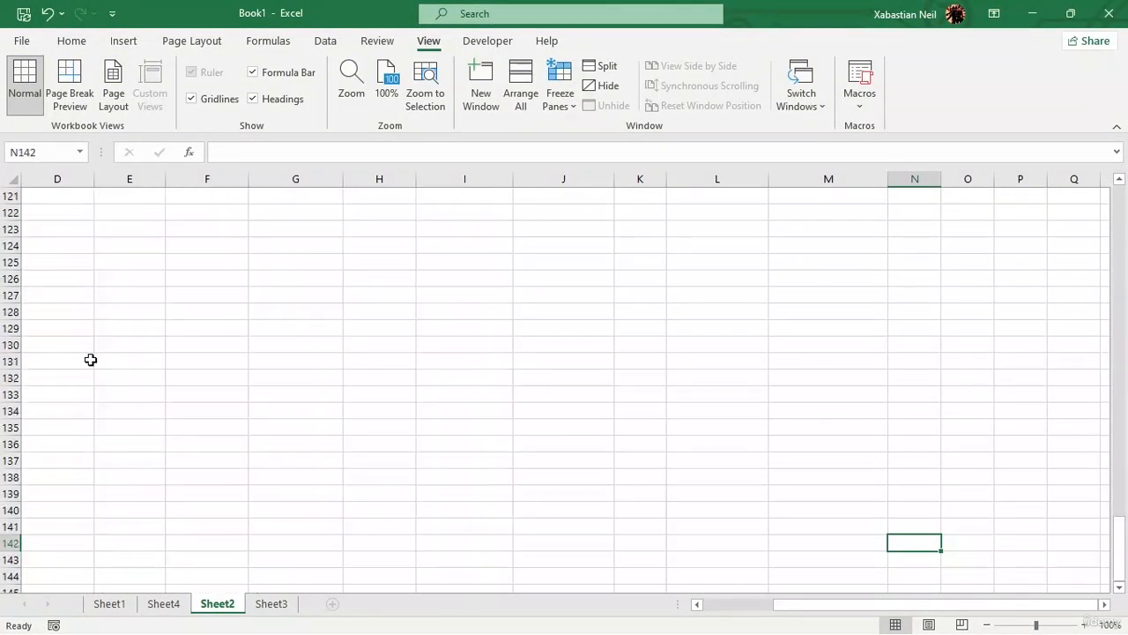
Go one more screen below N142 and return screen by screen to cell N22.
key(Page_Down)
key(Page_Up)
key(Page_Up)
key(Page_Up)
key(Page_Up)
key(Page_Up)
key(Page_Up)
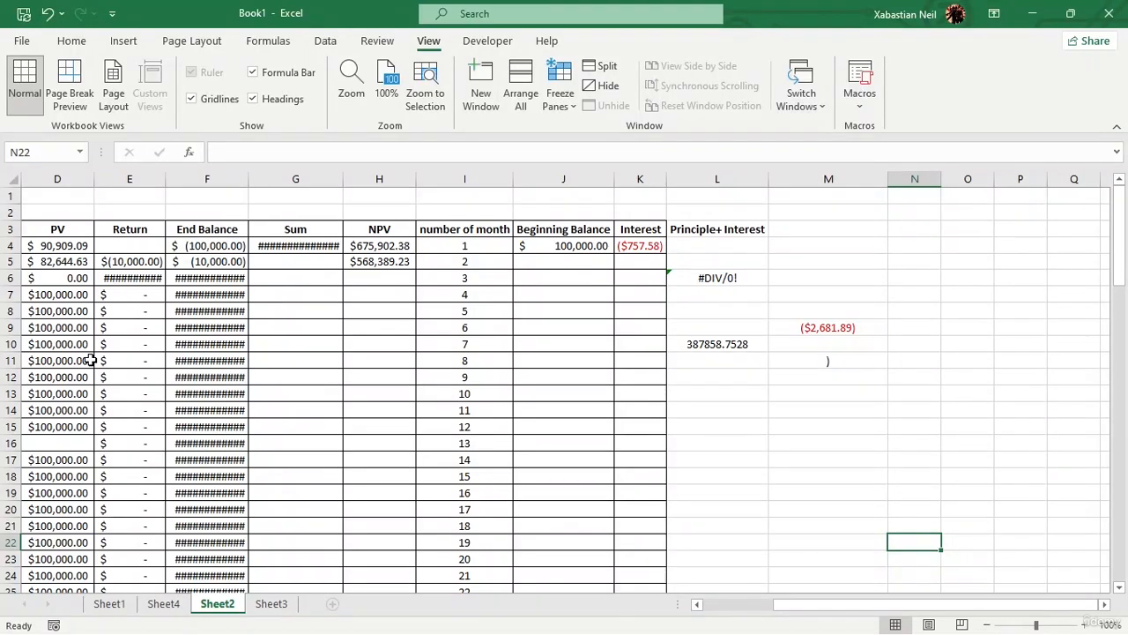
Enter M in cell N22 of Sheet2 and select cell B22 on Sheet1.
text(M)
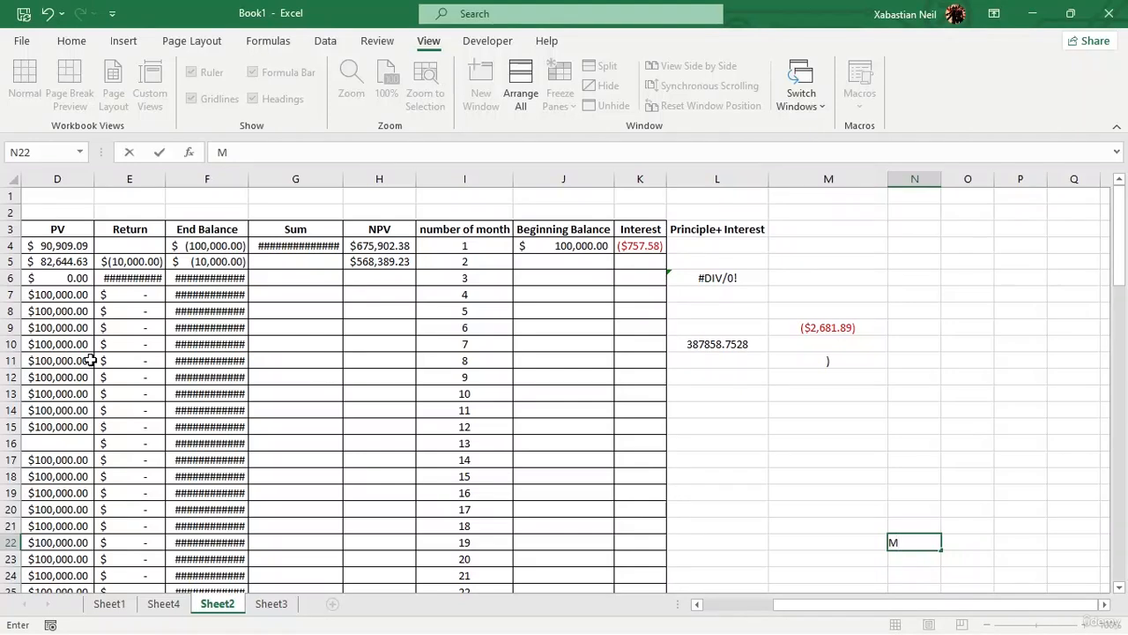
click(109, 604)
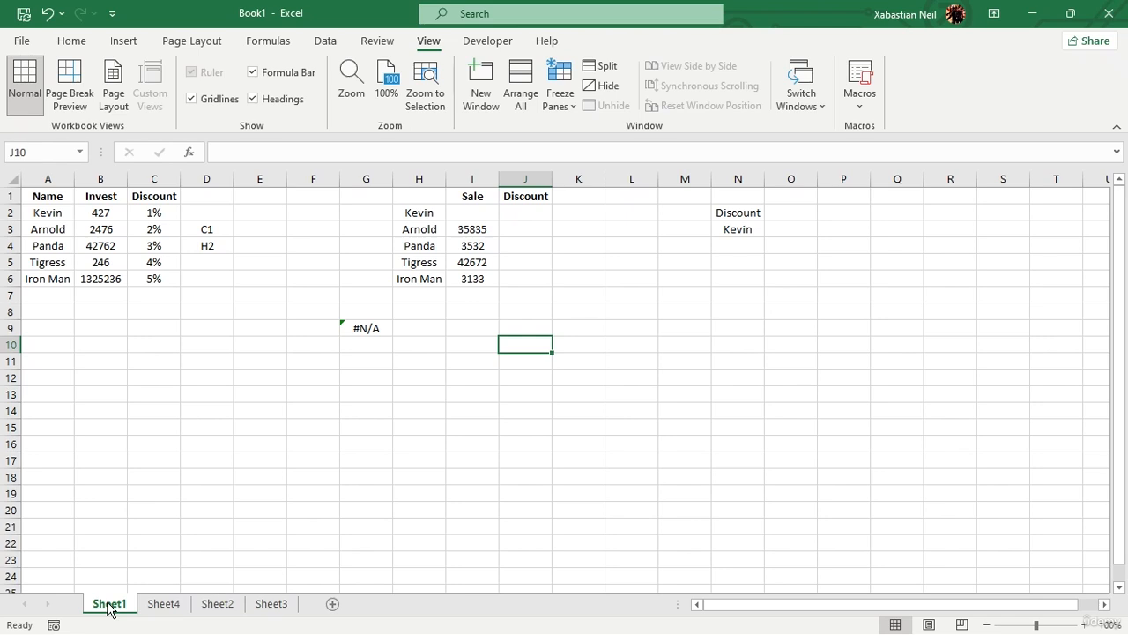
key(shift+F10)
click(80, 543)
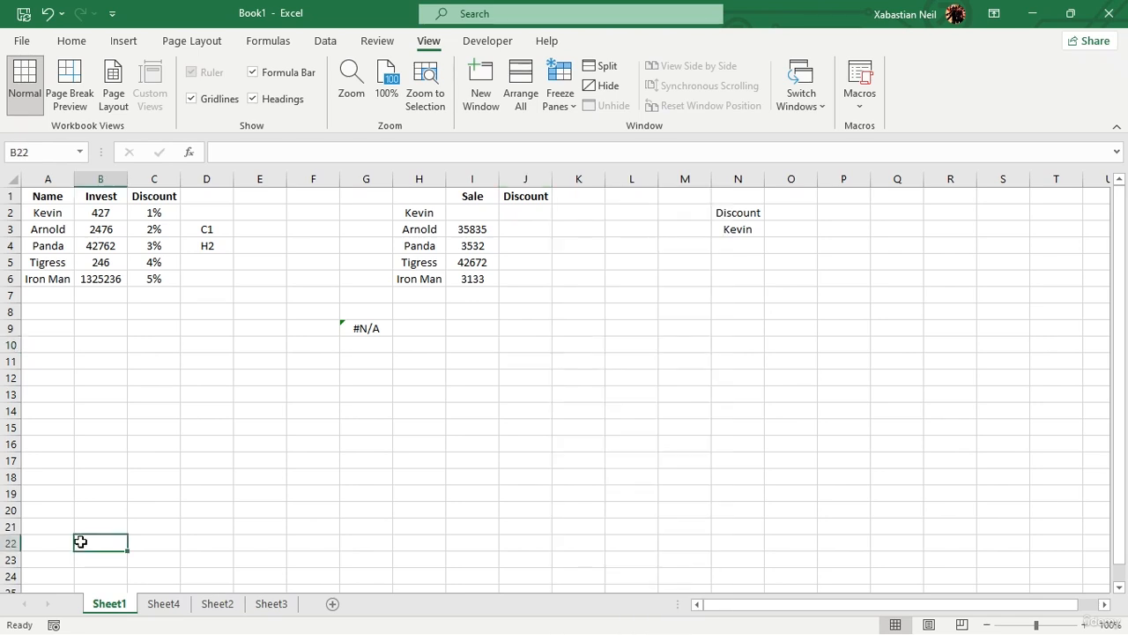
Switch back and forth between Sheet4 and Sheet1, and move forward through the worksheets to Sheet2.
click(163, 603)
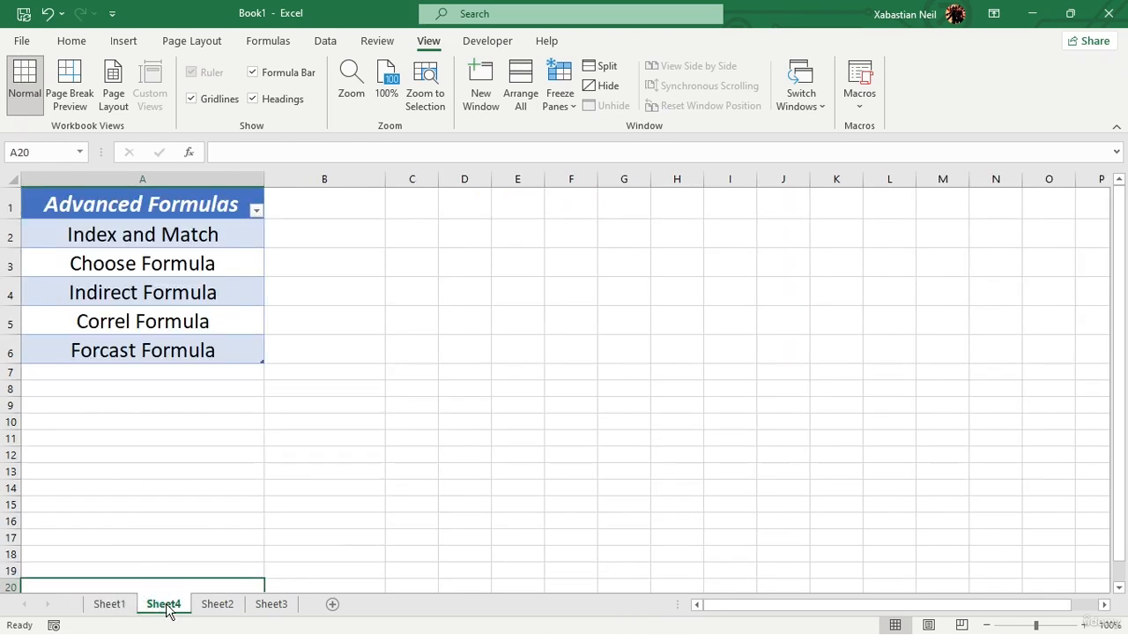
key(ctrl+Page_Up)
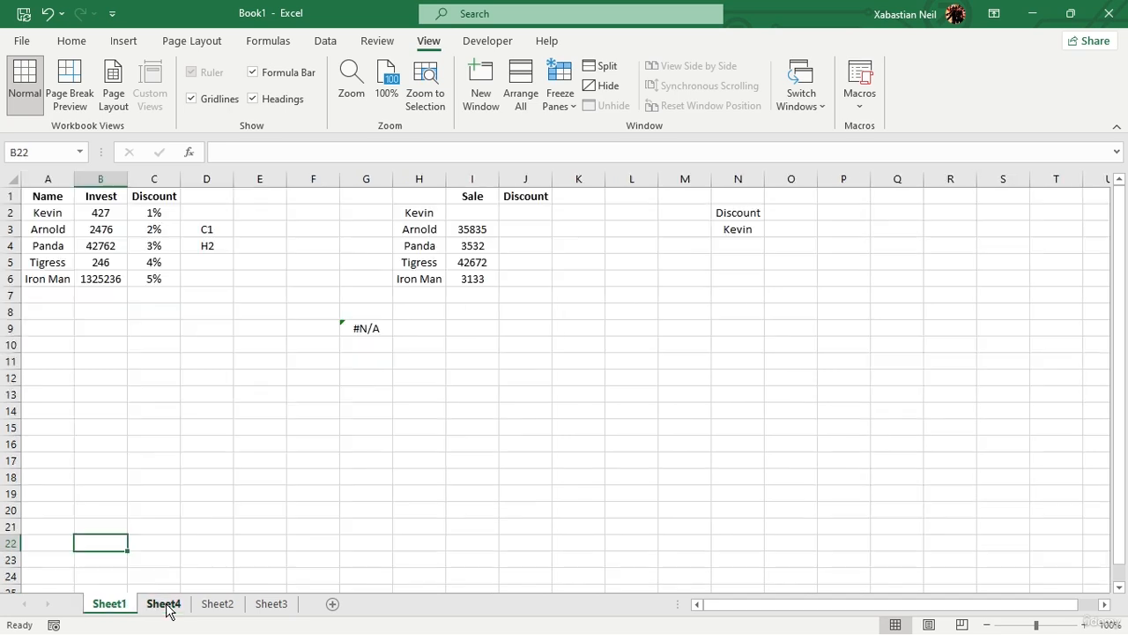
key(ctrl+Page_Down)
key(ctrl+Page_Up)
key(ctrl+Page_Down)
key(ctrl+Page_Down)
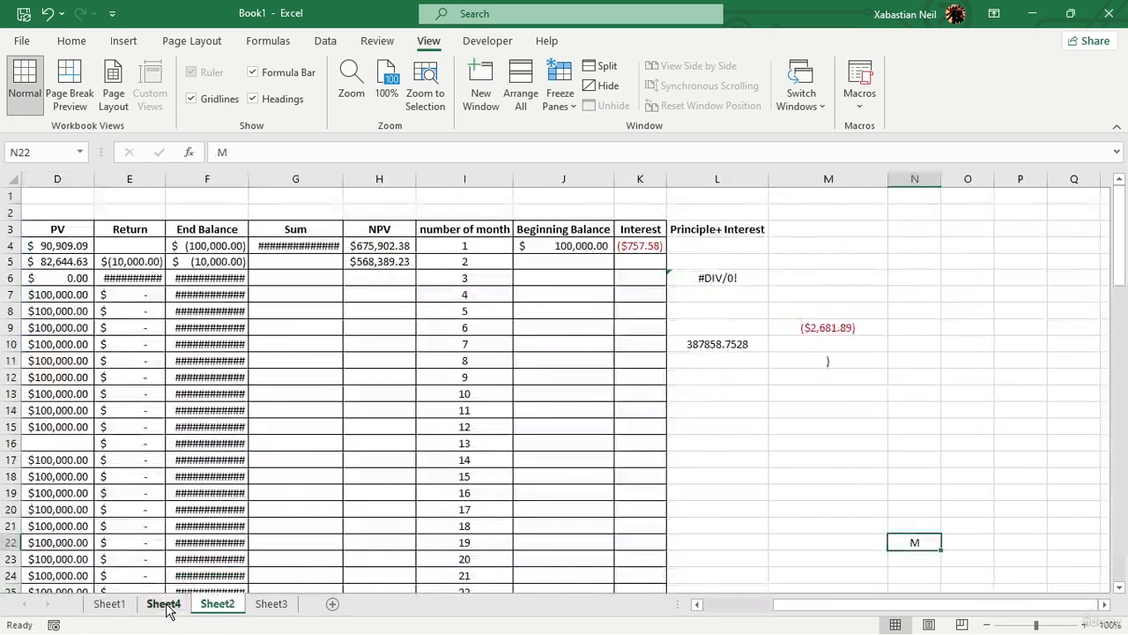
Advance to Sheet3 and return one worksheet at a time to Sheet1.
key(ctrl+Page_Down)
key(ctrl+Page_Up)
key(ctrl+Page_Up)
key(ctrl+Page_Up)
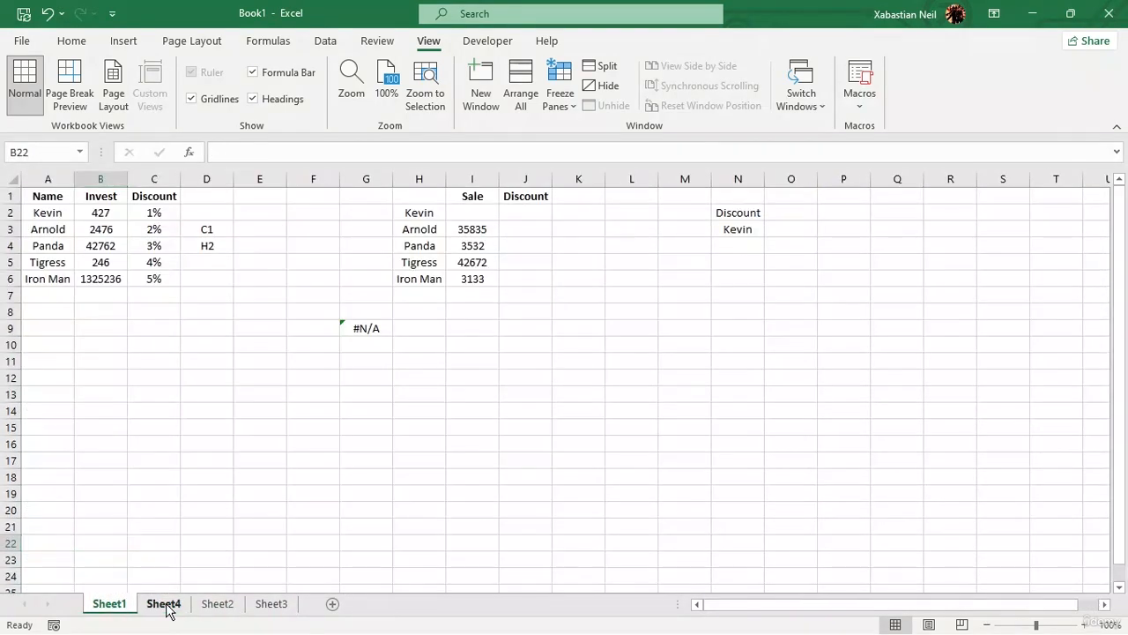
Cycle forward through all worksheets to Sheet3 and back again, ending on Sheet1.
key(ctrl+Page_Down)
key(ctrl+Page_Down)
key(ctrl+Page_Down)
key(ctrl+Page_Up)
key(ctrl+Page_Up)
key(ctrl+Page_Up)
key(ctrl+Page_Down)
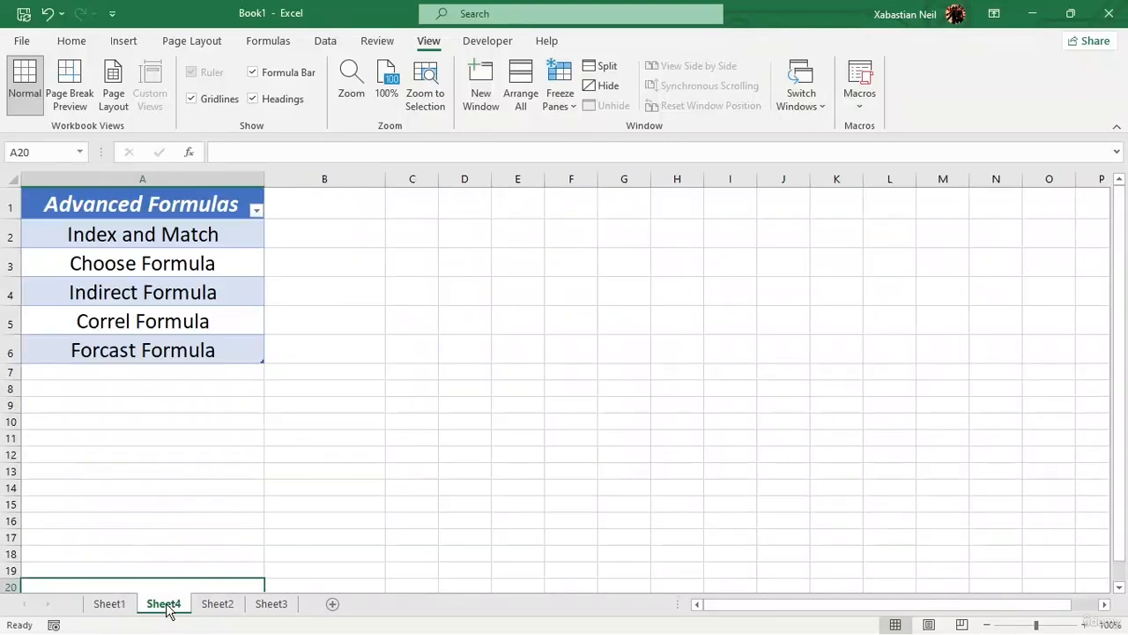
key(ctrl+Page_Down)
key(ctrl+Page_Up)
click(110, 604)
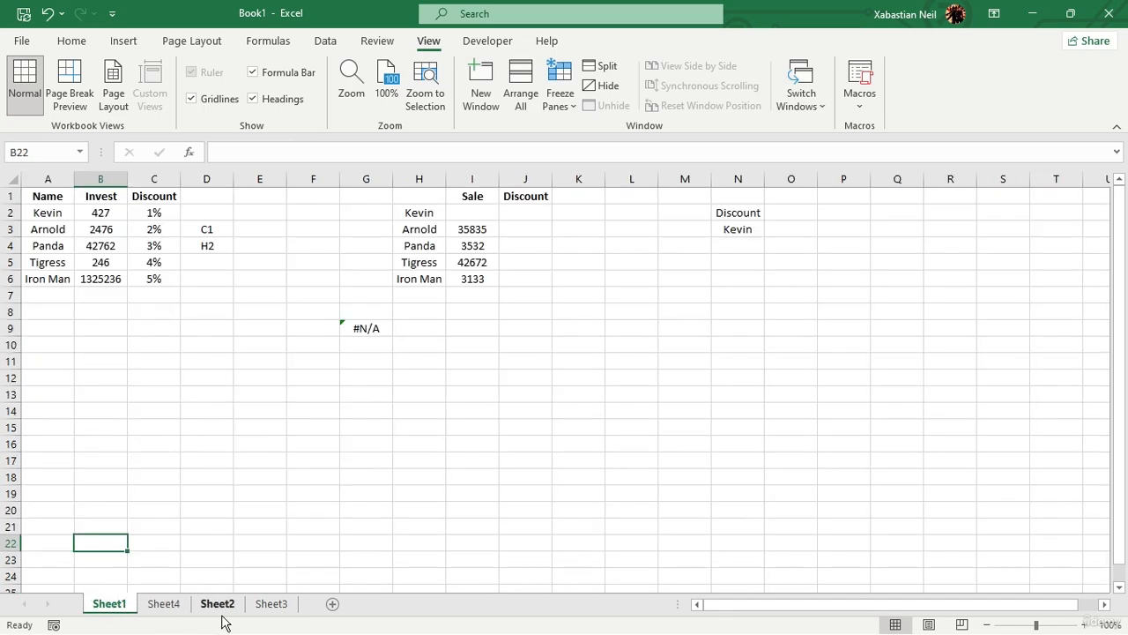
Reorder the worksheets by moving Sheet2 and Sheet3 in front of Sheet4.
drag(222, 617, 147, 617)
drag(270, 604, 209, 609)
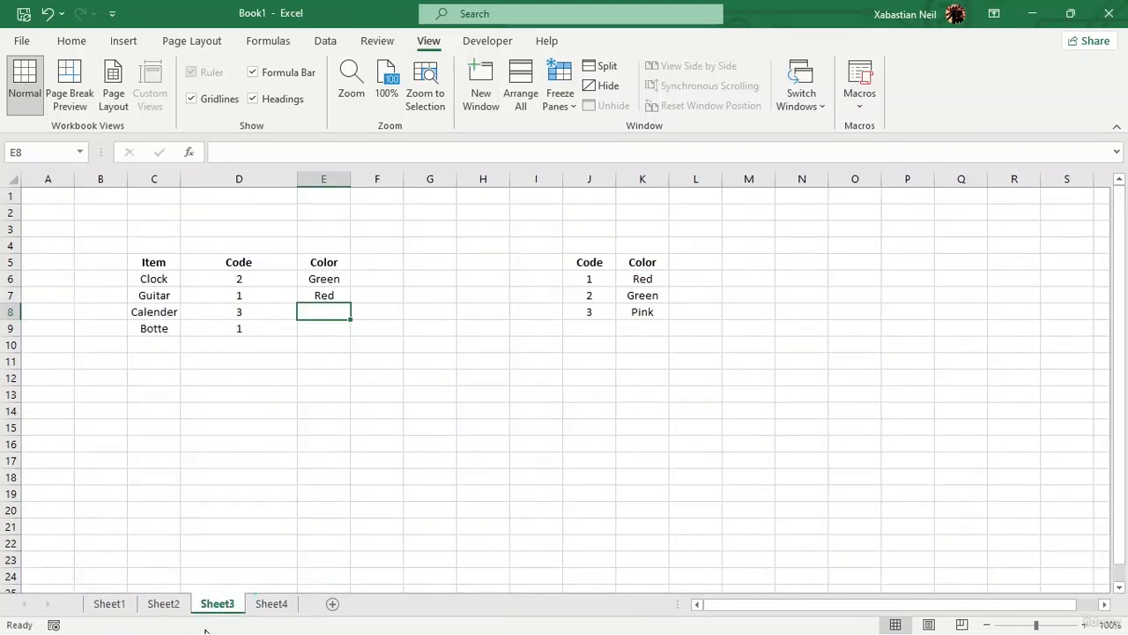
click(97, 589)
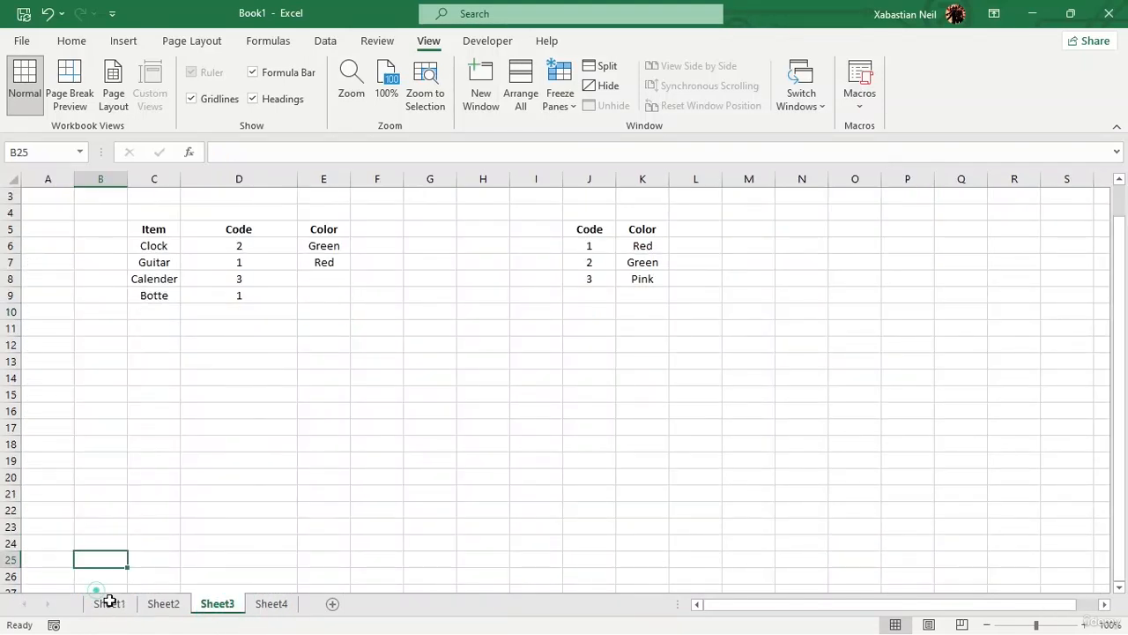
Group Sheet1, Sheet2 and Sheet3, and ungroup them again, leaving cell D19 of Sheet3 selected.
click(109, 603)
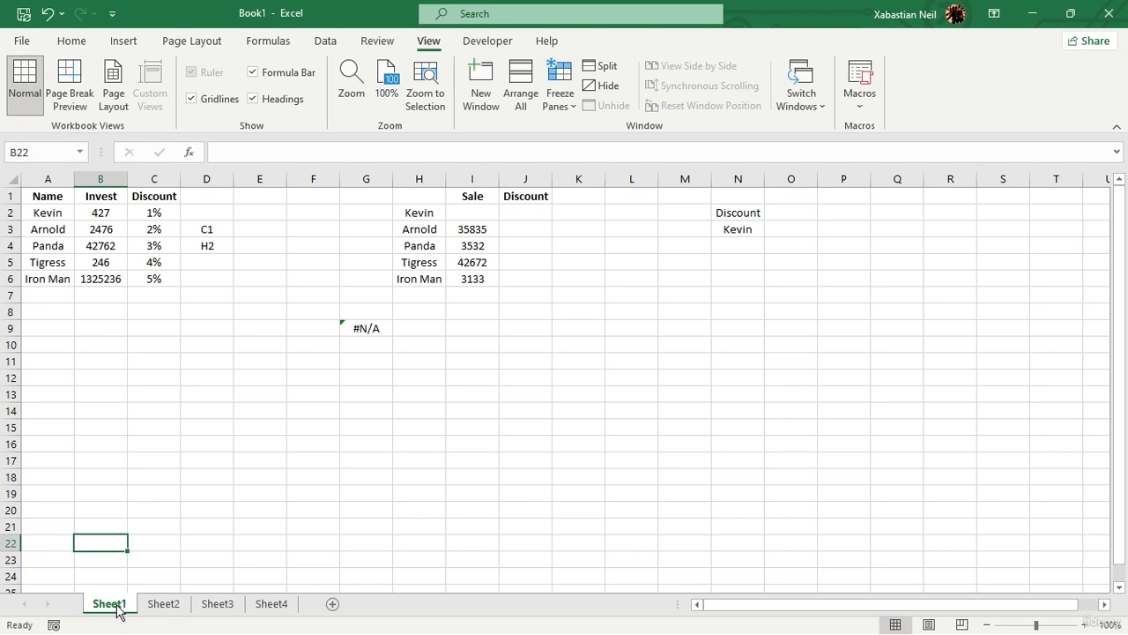
ctrl+click(163, 603)
ctrl+click(208, 608)
right_click(211, 606)
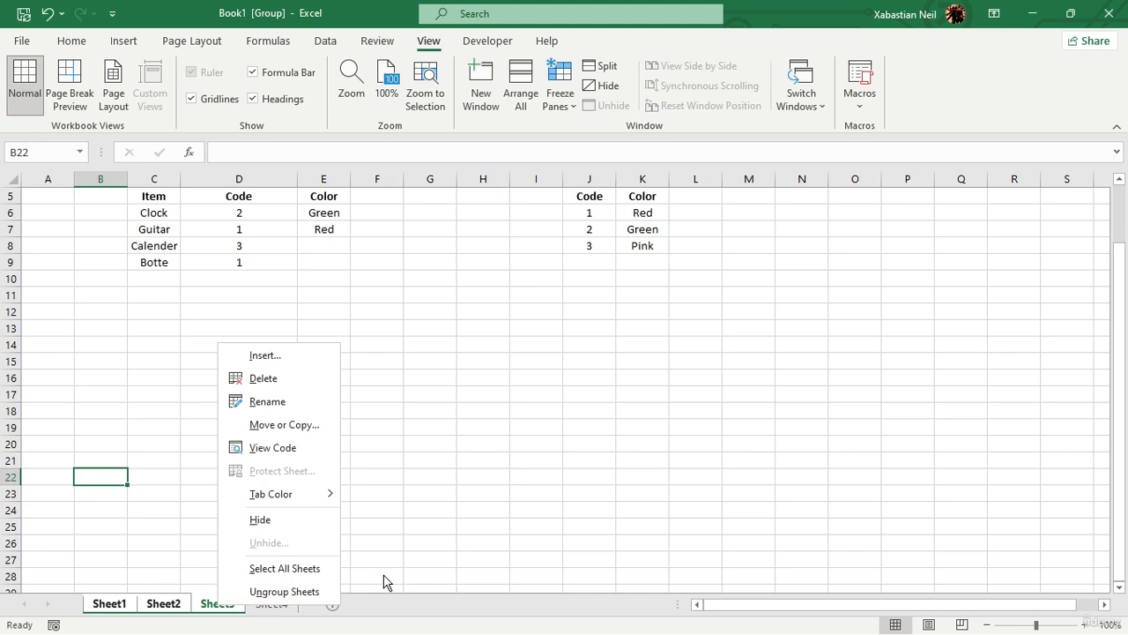
click(287, 589)
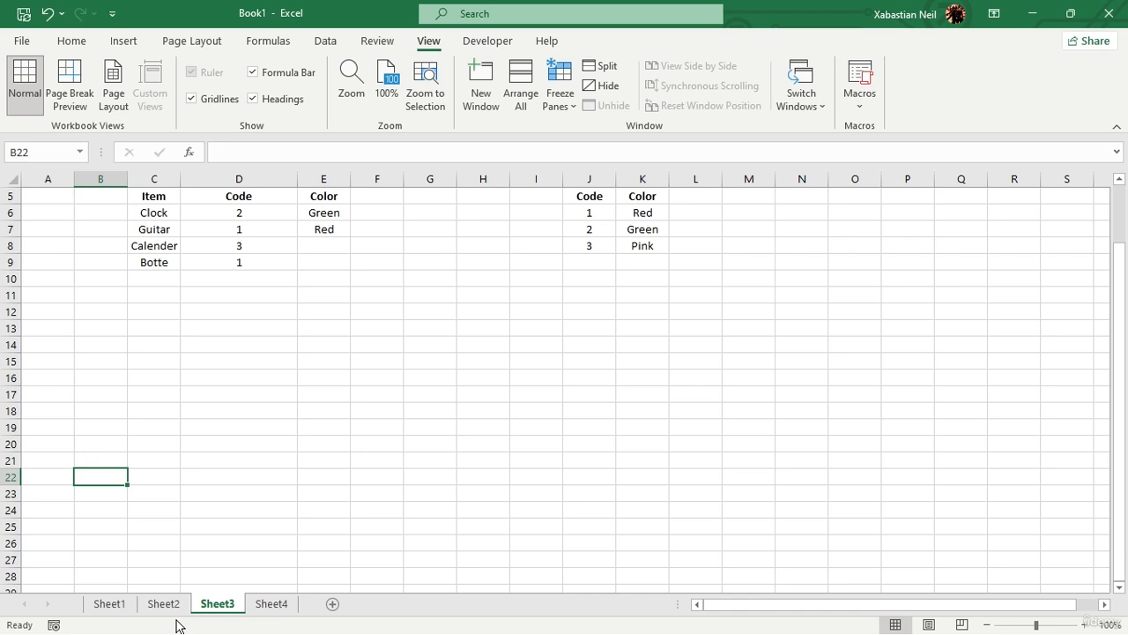
click(222, 427)
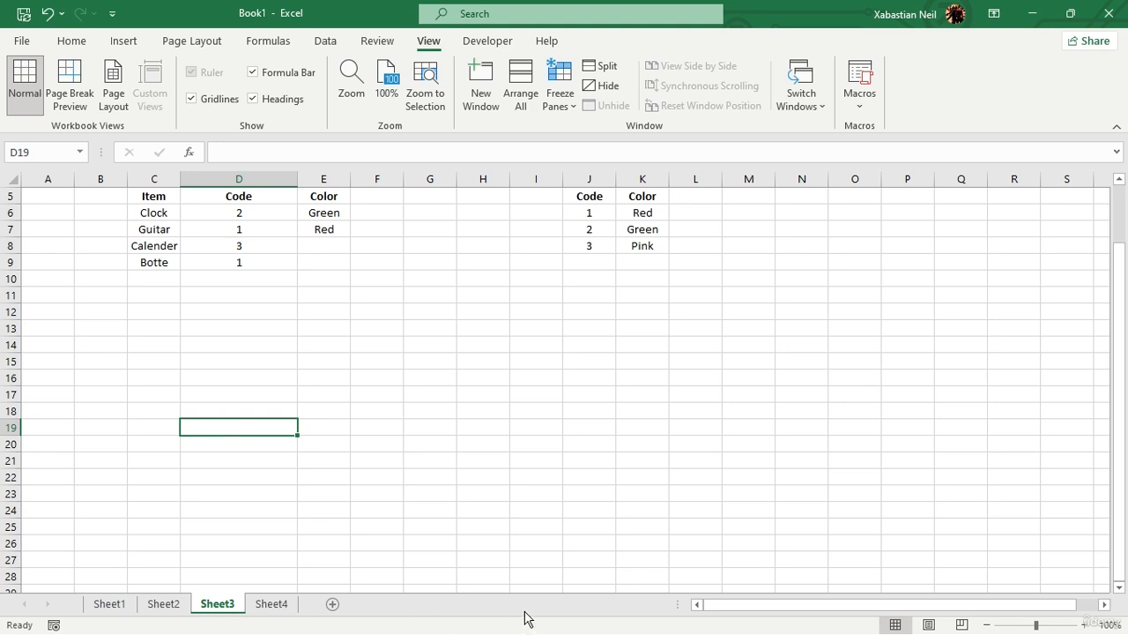
Look through the Developer, Insert, Formulas, Data, Review and View command groups and return to the Home commands.
drag(779, 609, 886, 609)
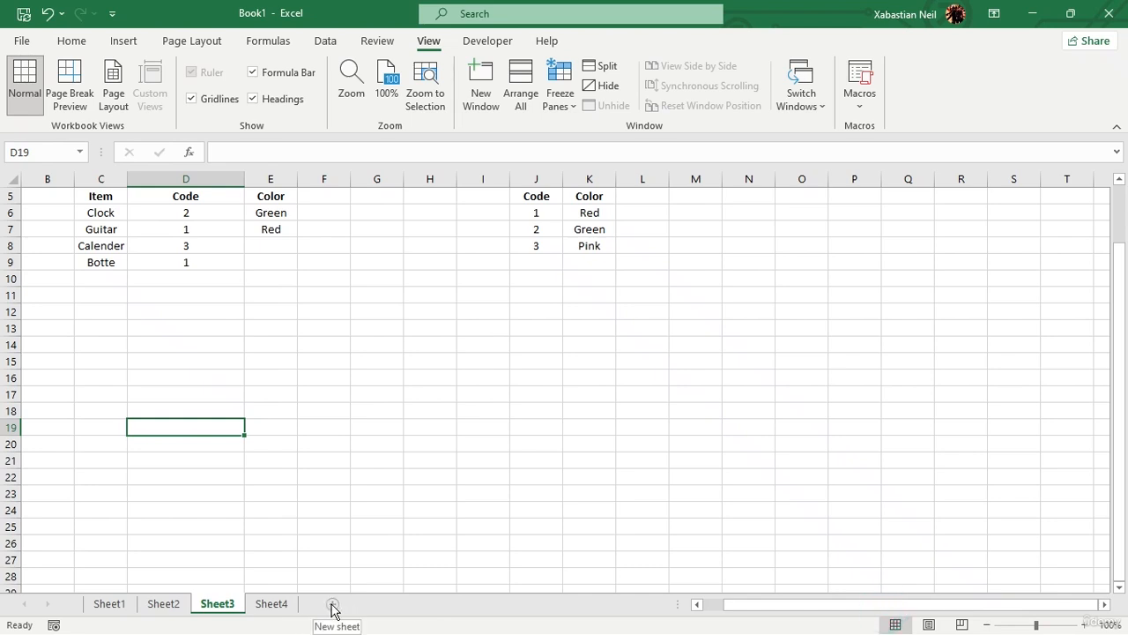
click(487, 40)
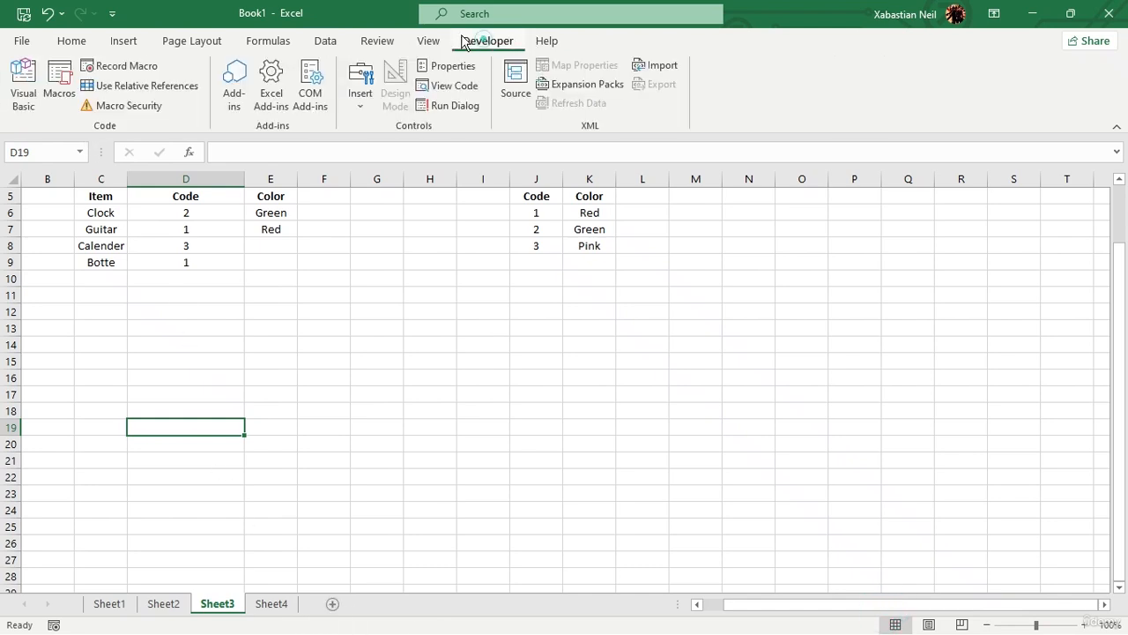
click(124, 41)
click(270, 40)
click(325, 41)
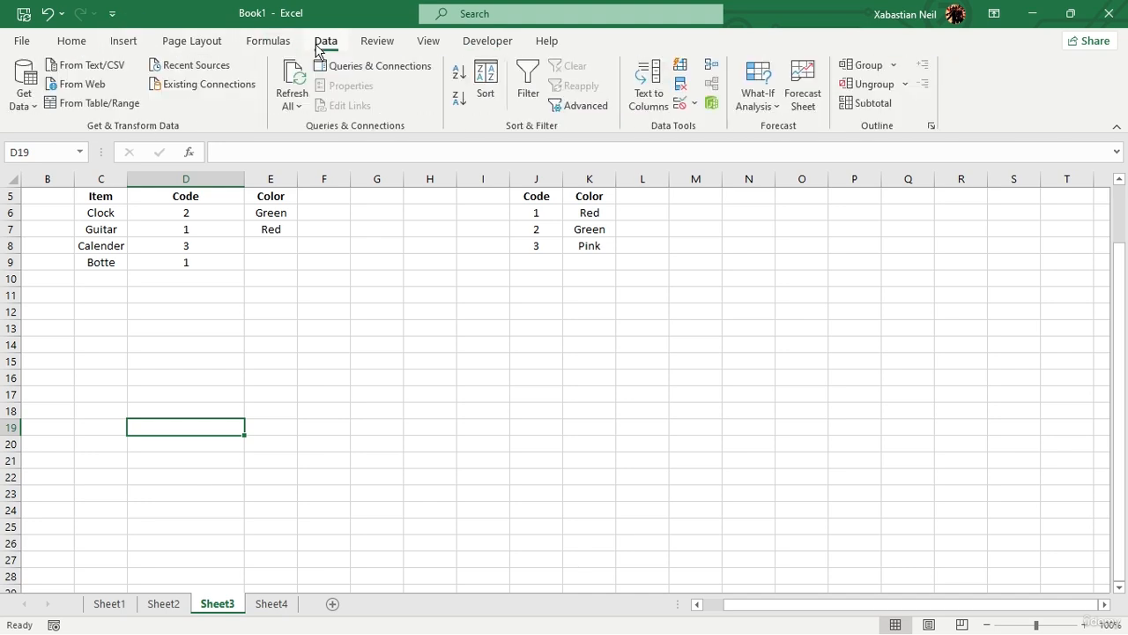
click(376, 41)
click(423, 41)
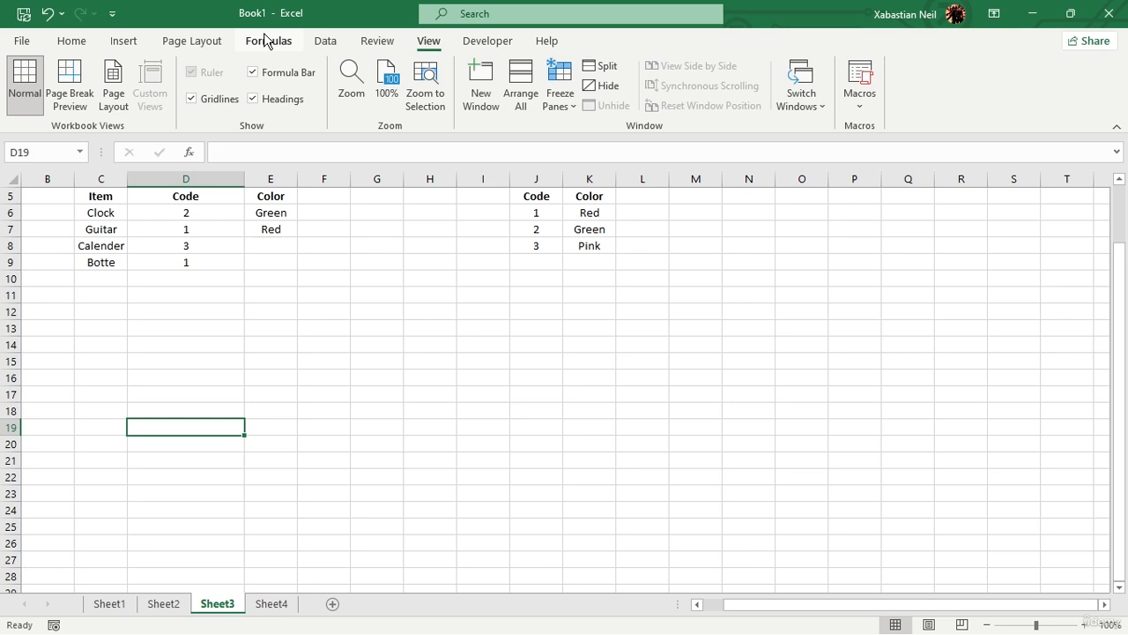
scroll(331, 39, up, 6)
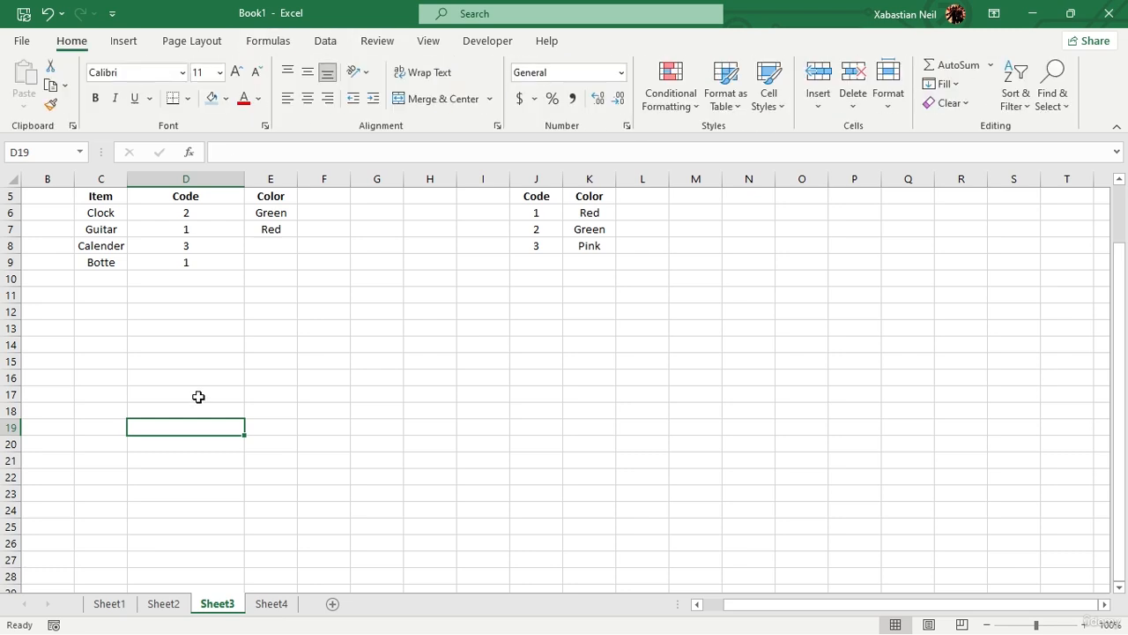
Display the ribbon's shortcut key hints with the worksheet at row 1, and hide them again.
scroll(204, 345, down, 6)
scroll(205, 339, up, 6)
scroll(205, 337, up, 1)
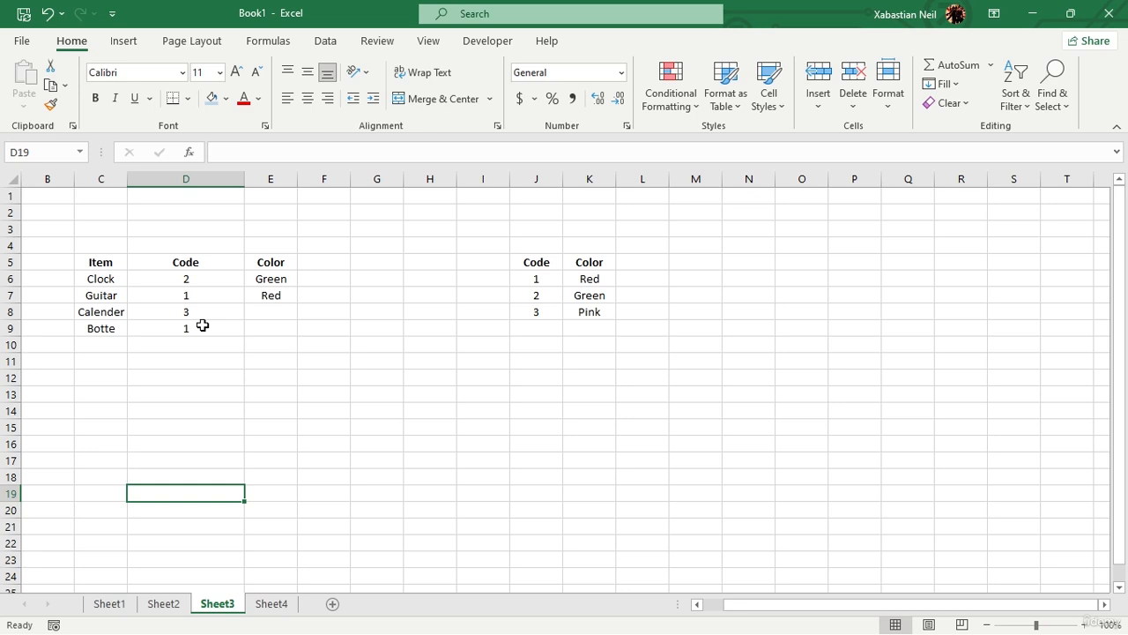
key(alt)
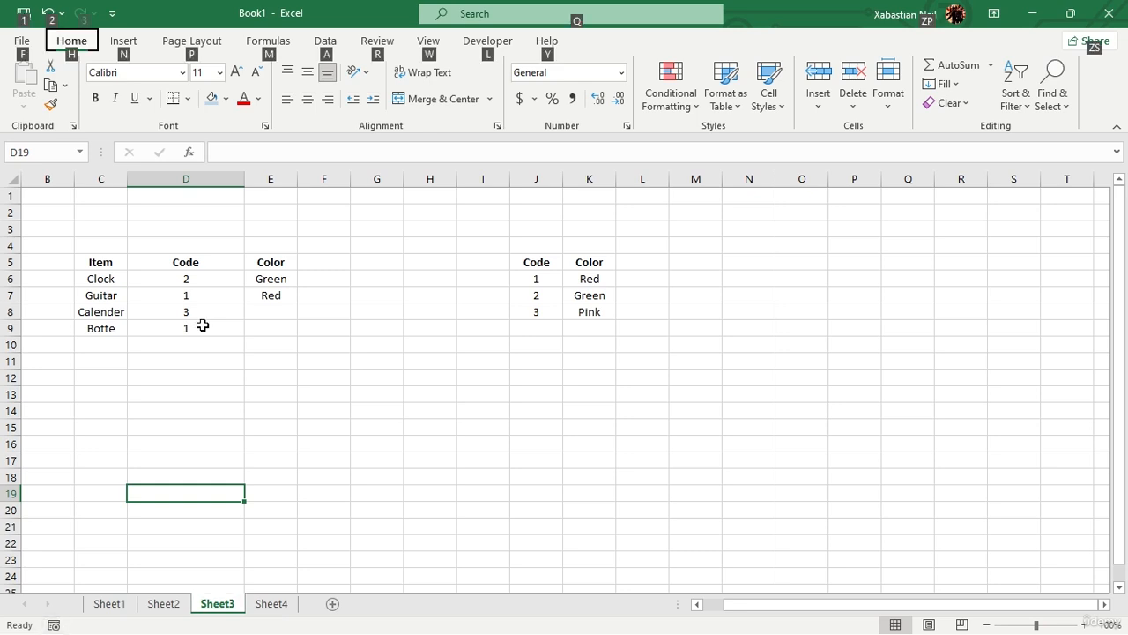
key(alt)
key(alt)
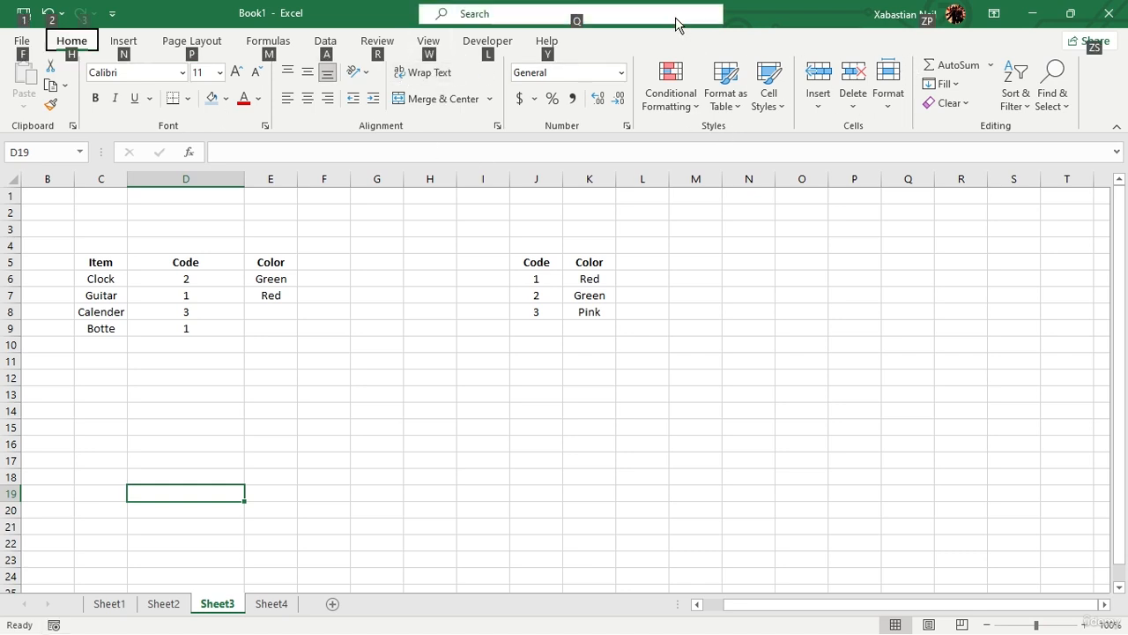
key(alt)
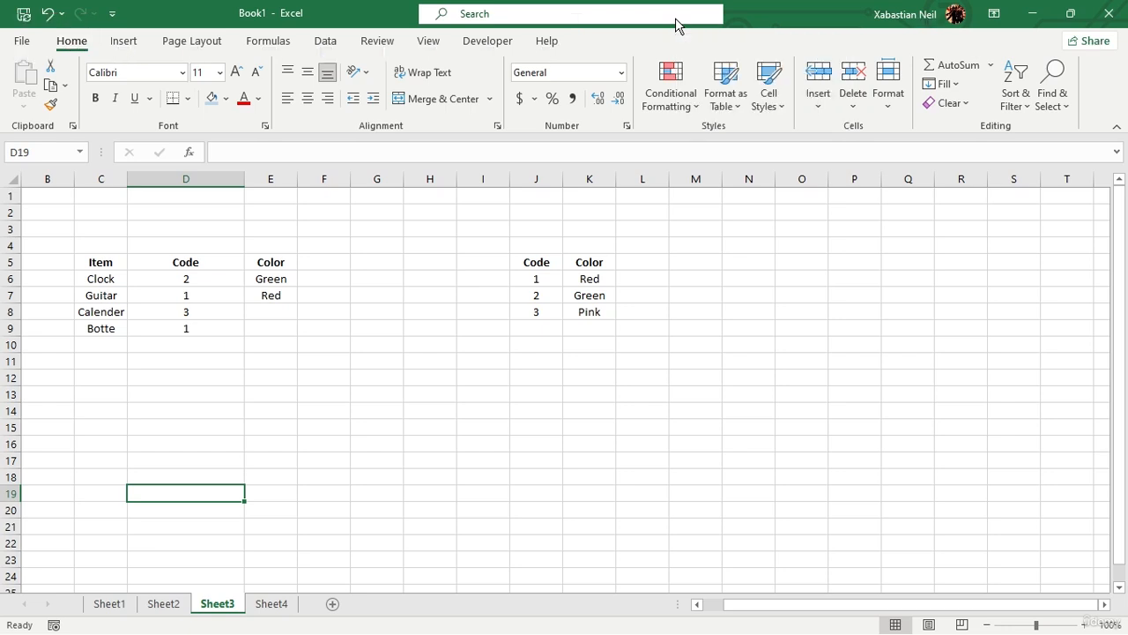
Move the active cell along row 19 from D19 to O19 on Sheet3.
key(Right)
key(Right)
key(Right)
key(Right)
key(Right)
key(Right)
key(Right)
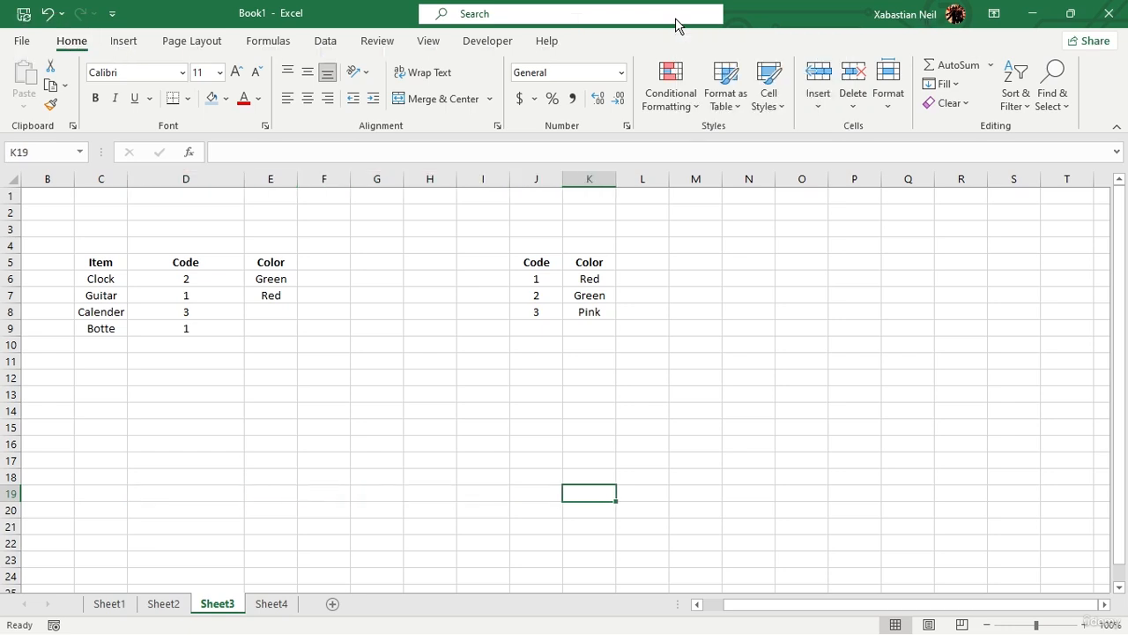
key(Right)
key(Right)
key(Right)
key(Right)
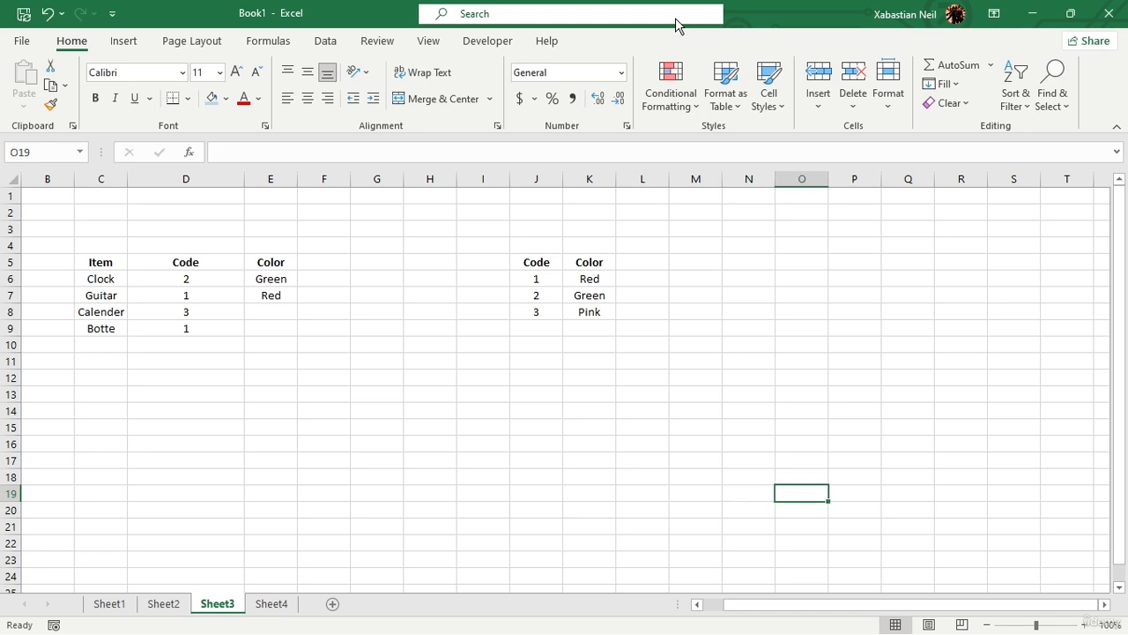
Move the active cell back along row 19 from O19 to H19 on Sheet3.
key(Left)
key(Left)
key(Left)
key(Left)
key(Left)
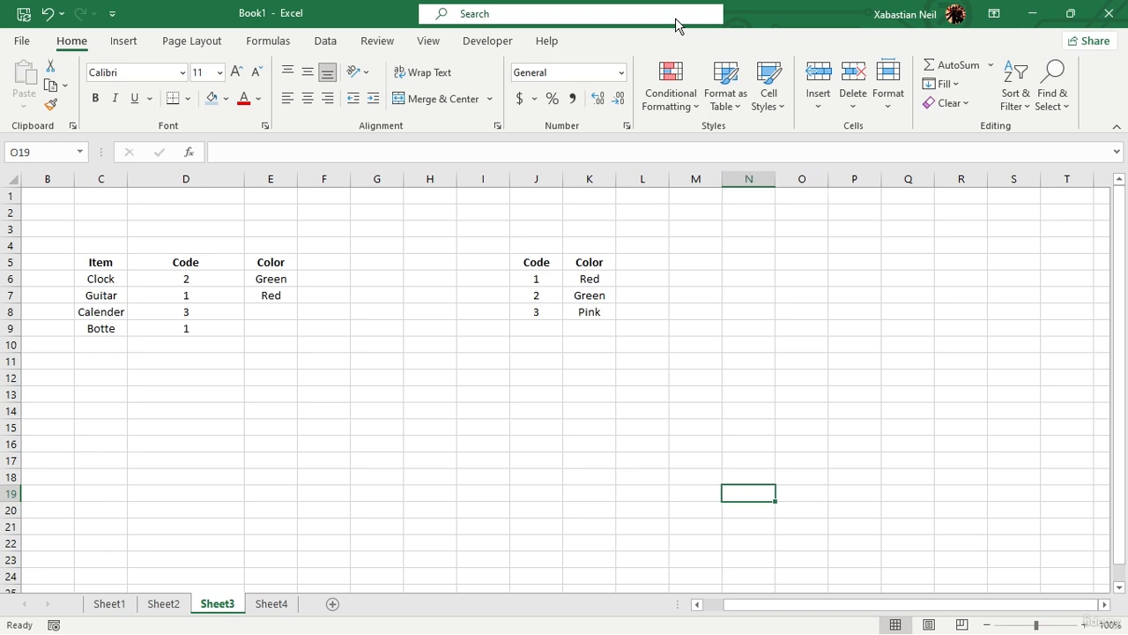
key(Left)
key(Left)
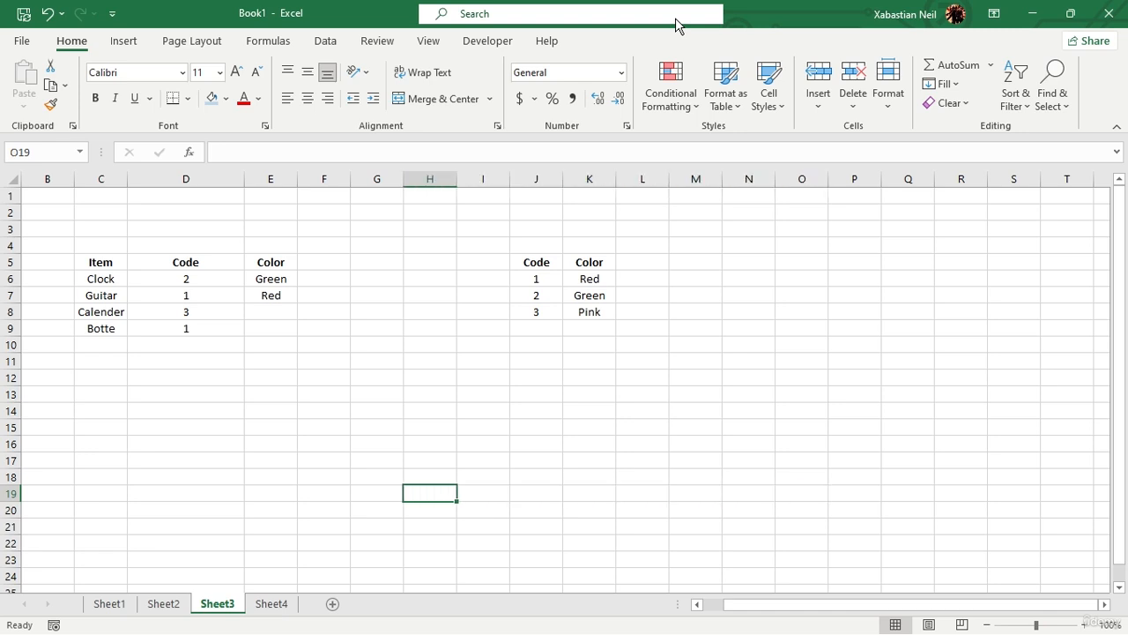
Select cell I14, step down to I15, and move the active cell up column I to I11.
click(472, 409)
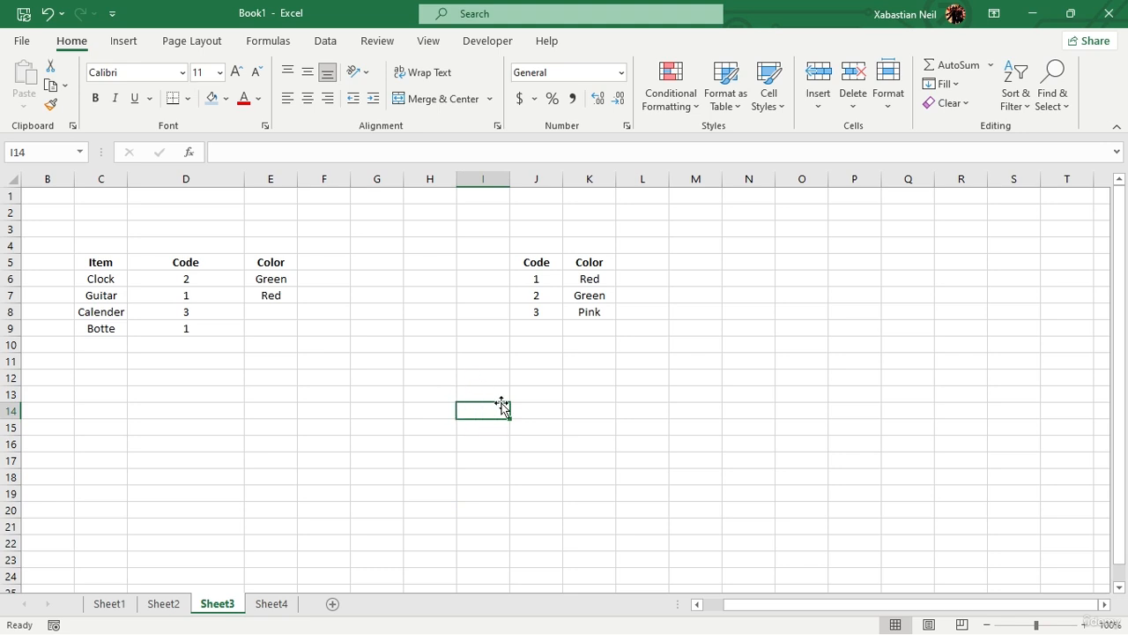
key(Down)
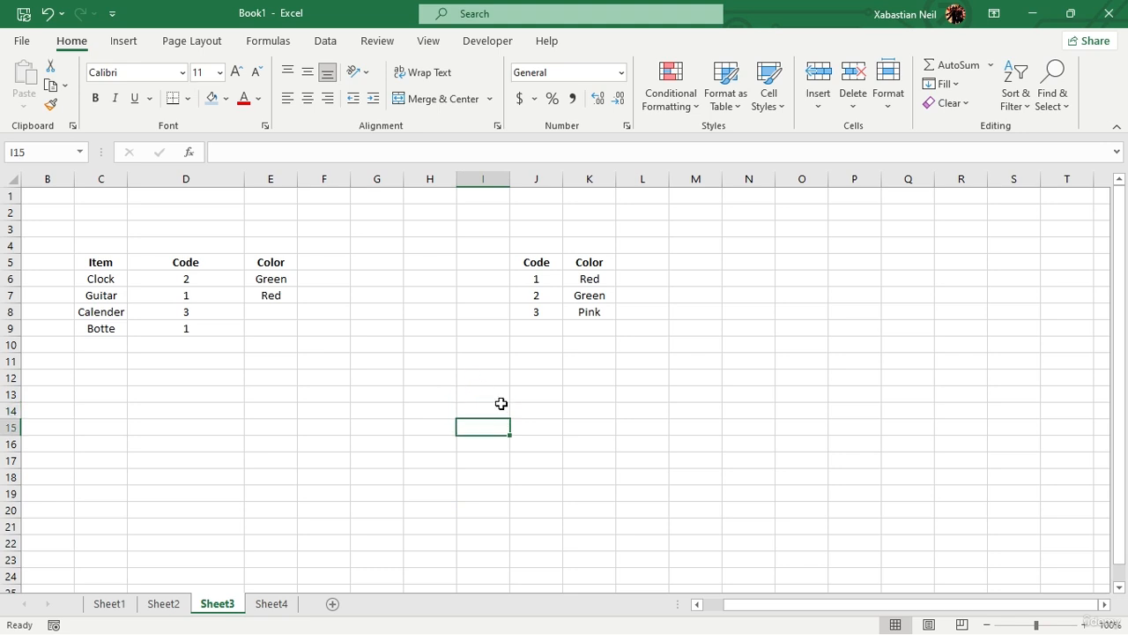
key(Up)
key(Up)
key(Up)
key(Up)
key(Up)
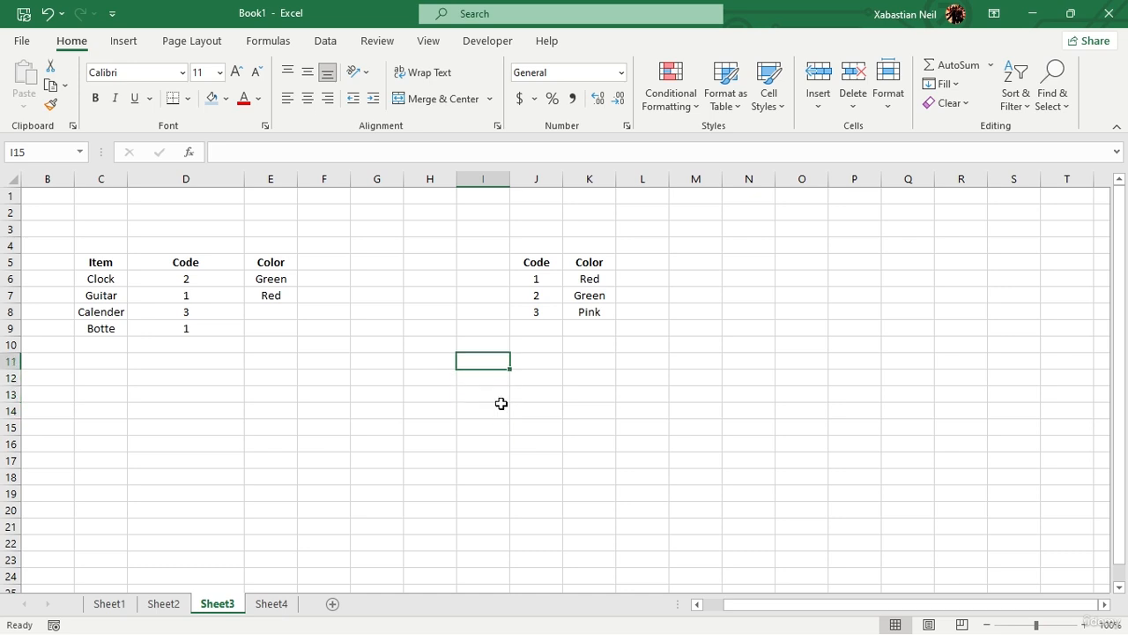
Step the active cell to the neighbours of I11 and back, and cancel the empty cell entry in I11.
key(Down)
key(Up)
key(Down)
key(Left)
key(Right)
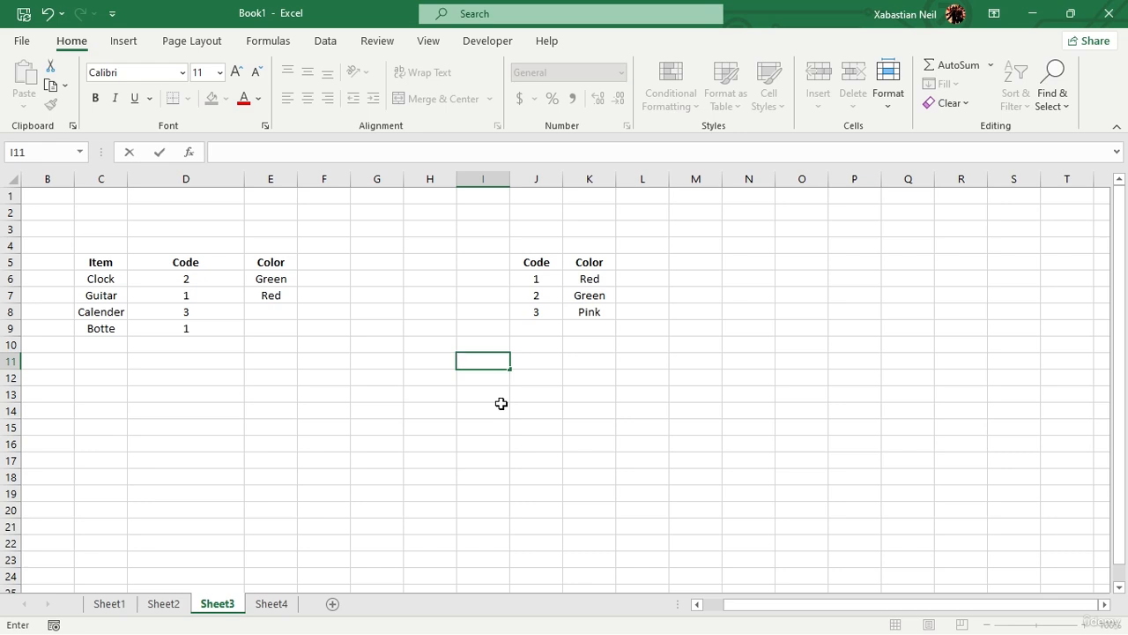
key(Escape)
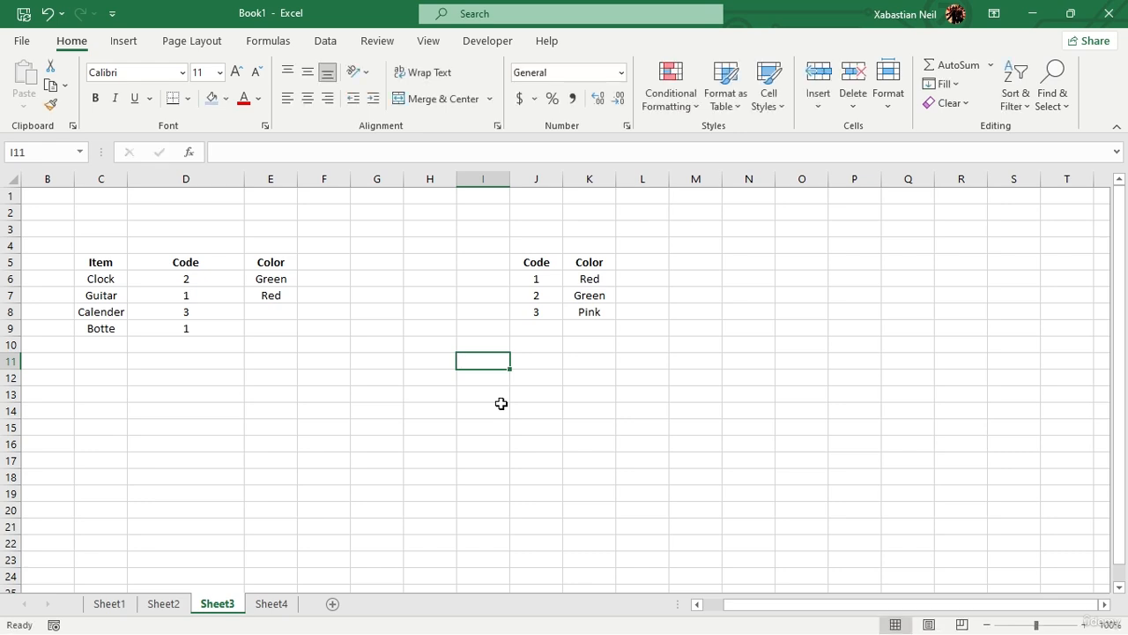
View Sheet2, and switch to Sheet4 to move the active cell from A20 to B20.
click(166, 607)
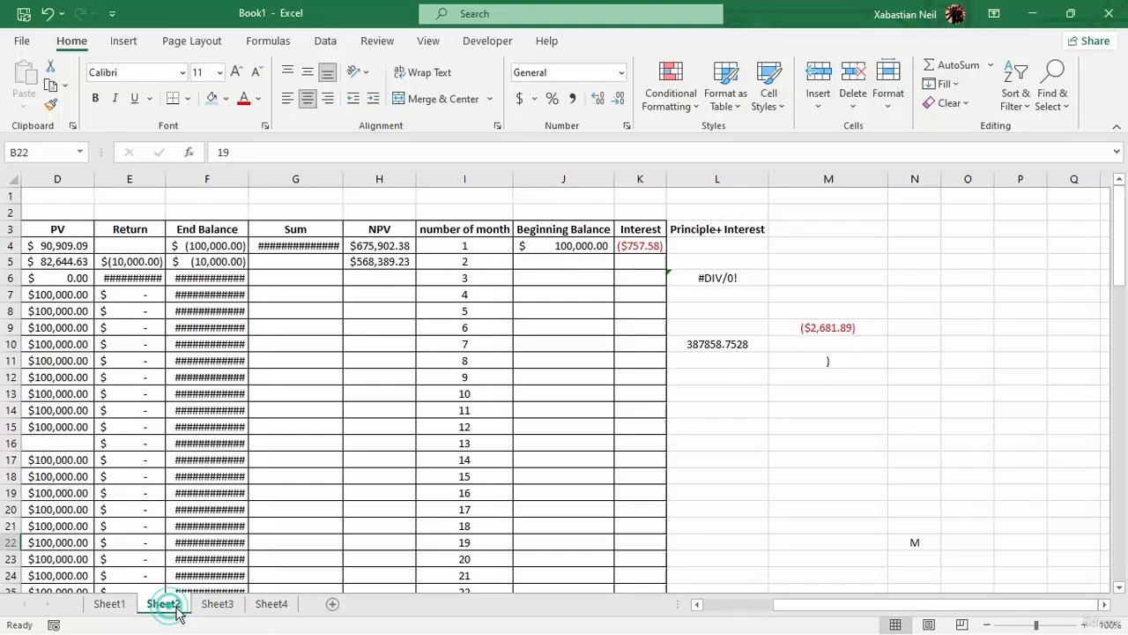
click(272, 607)
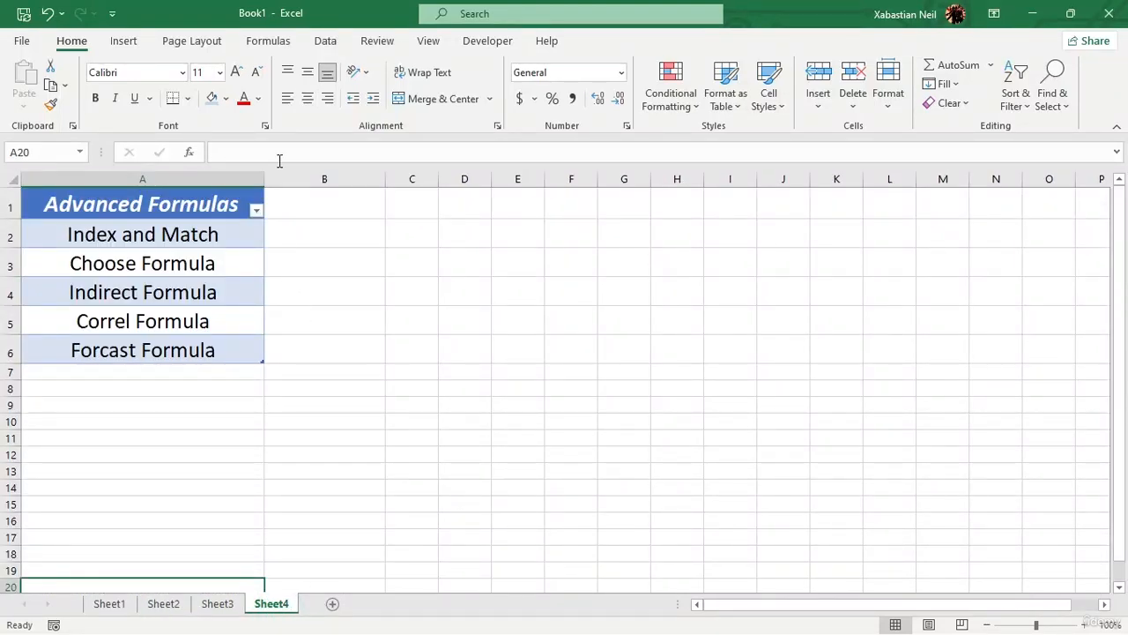
key(Right)
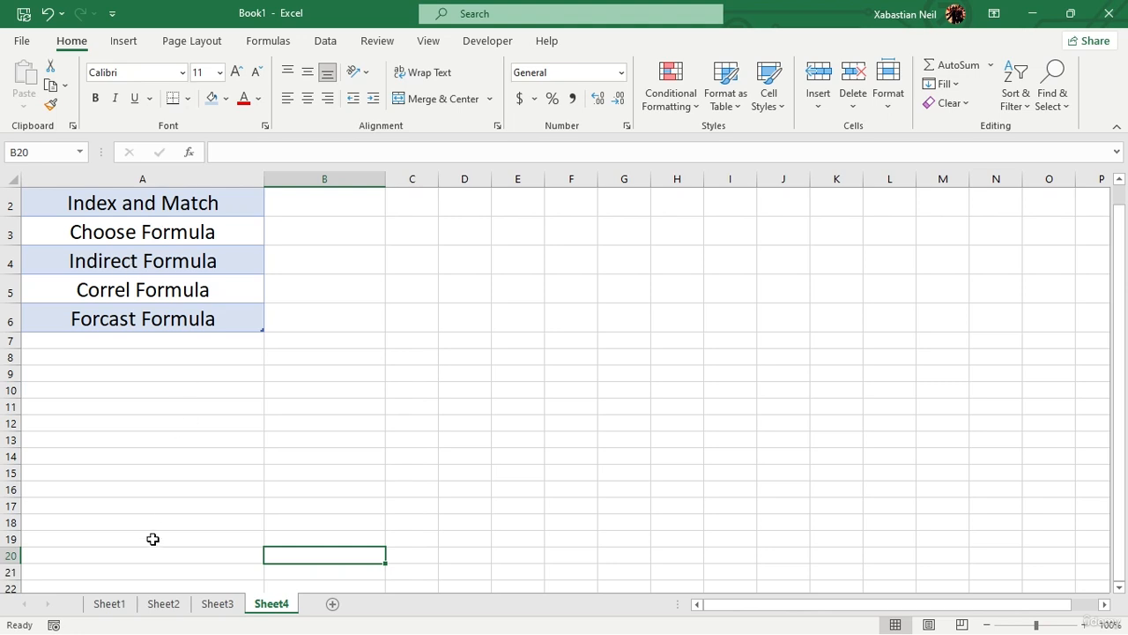